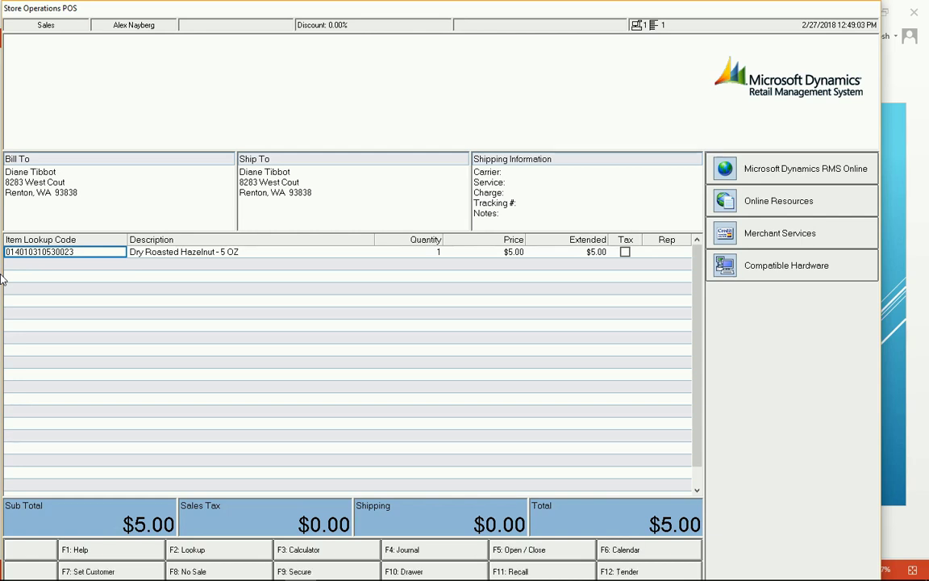
# Examine the purchase history of the first customer listed and the item properties of the R/C Glider purchase, then close the records
pyautogui.press('F7')
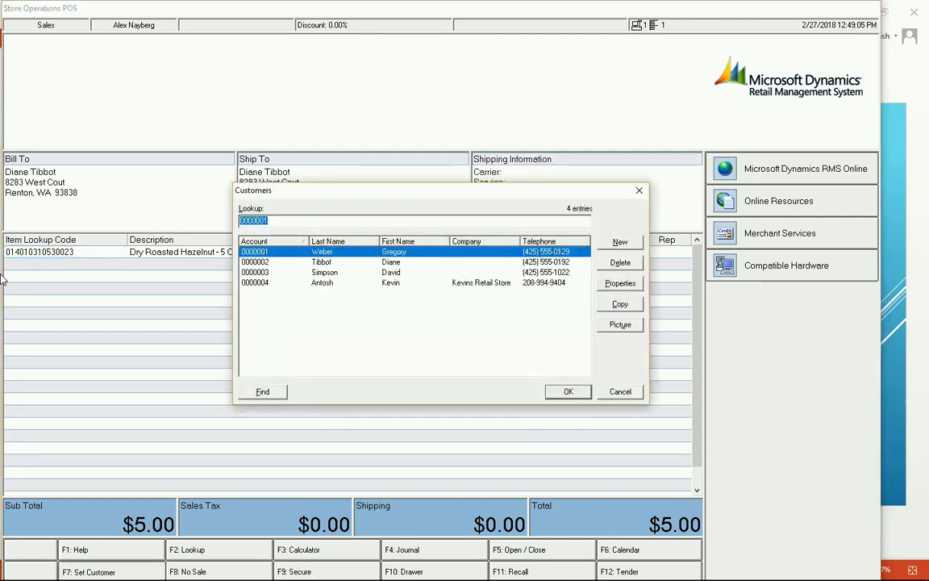
pyautogui.click(623, 286)
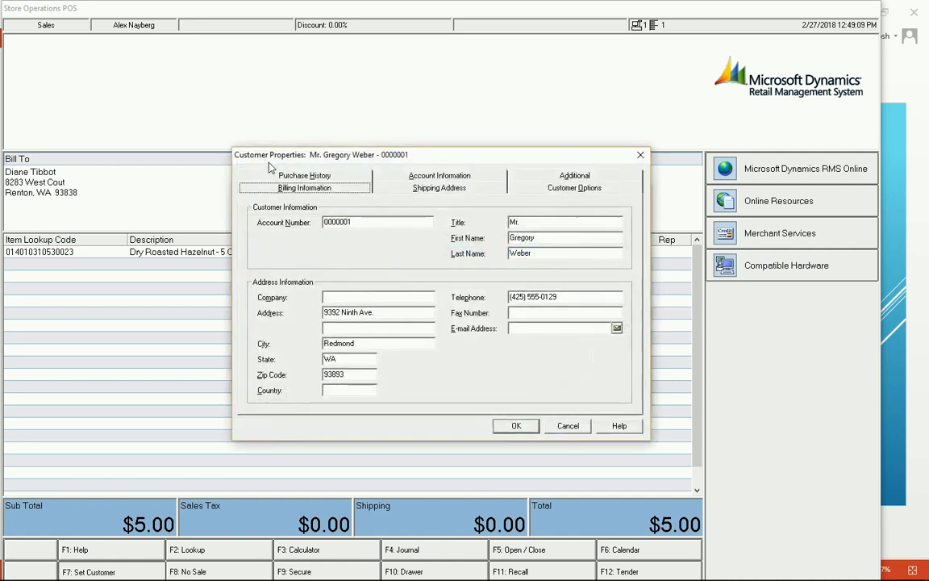
pyautogui.click(278, 176)
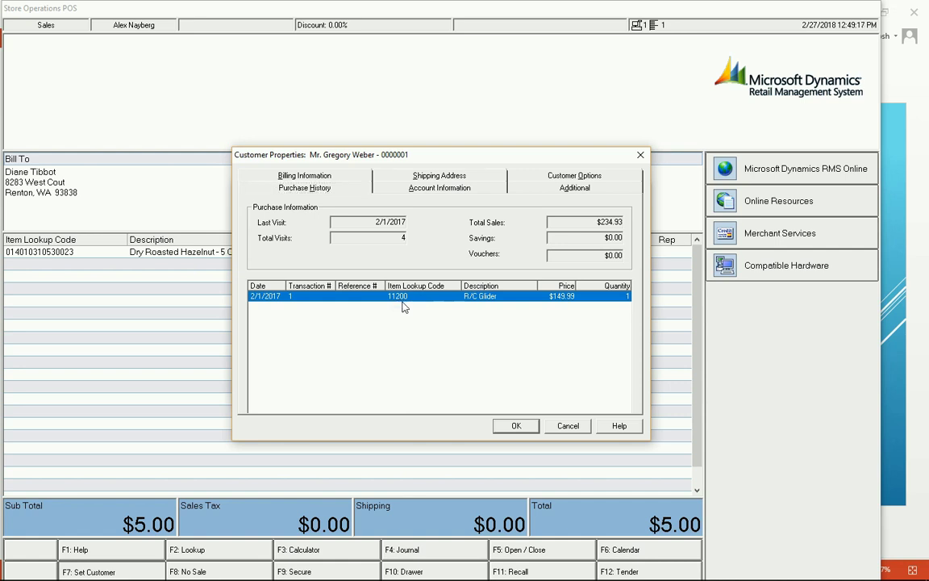
pyautogui.doubleClick(404, 297)
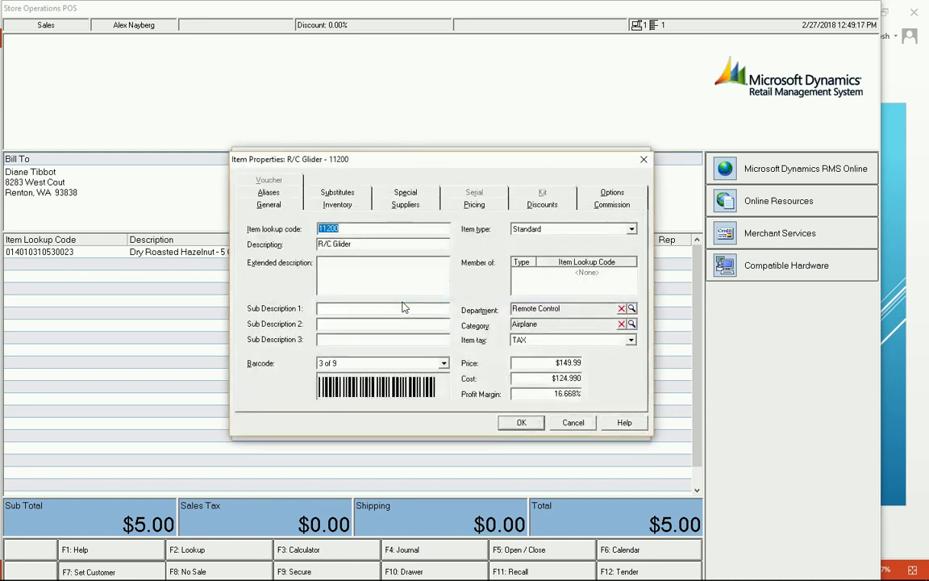
pyautogui.click(573, 423)
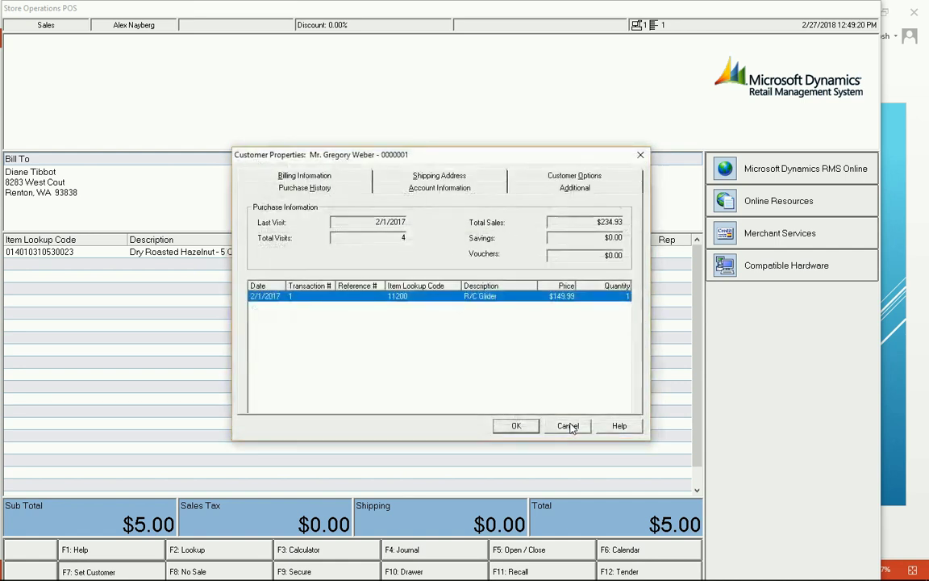
pyautogui.click(568, 424)
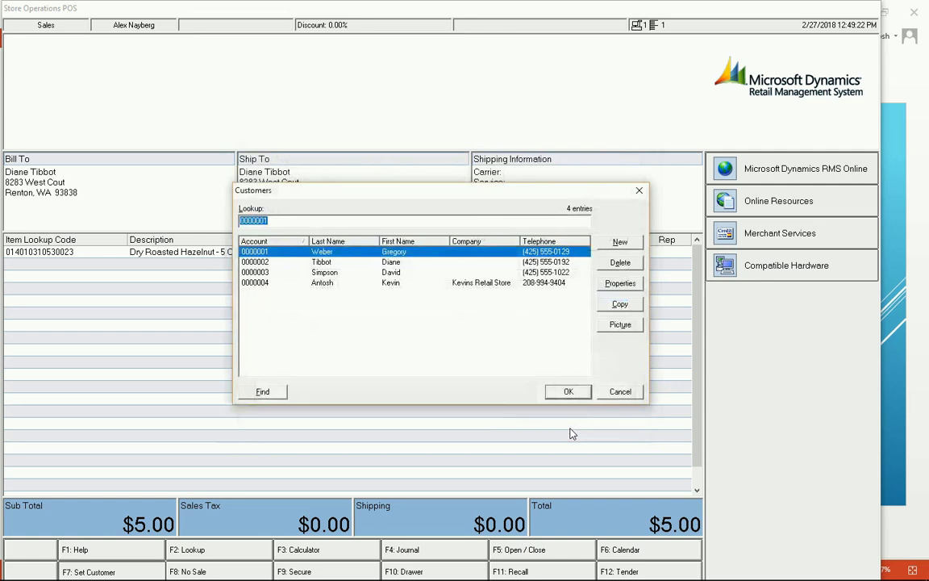
pyautogui.click(621, 392)
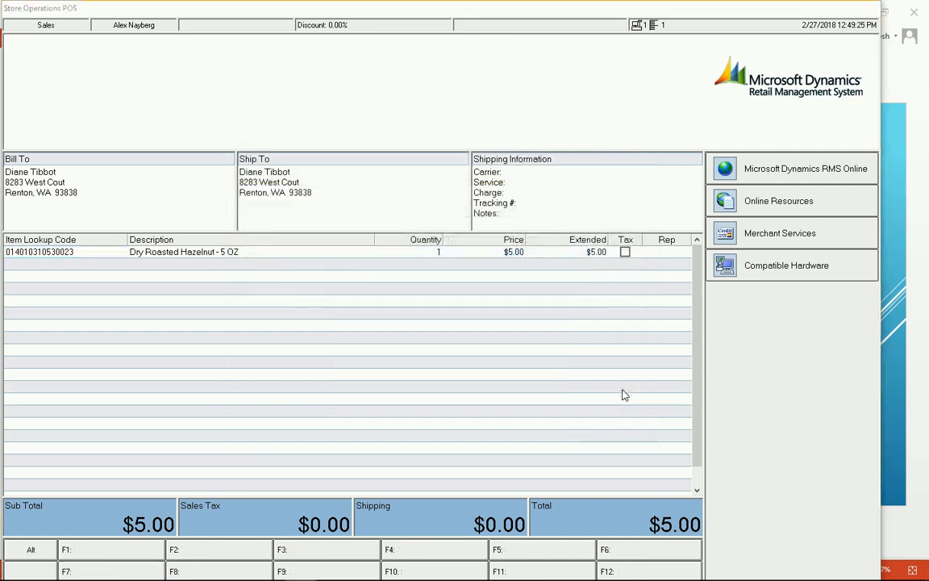
# Switch to RMH POS and examine the current customer's purchase history, then close it
pyautogui.hotkey('alt', 'Tab')
pyautogui.hotkey('alt', 'Tab')
pyautogui.hotkey('alt', 'Tab')
pyautogui.hotkey('alt', 'Tab')
pyautogui.hotkey('alt', 'Tab')
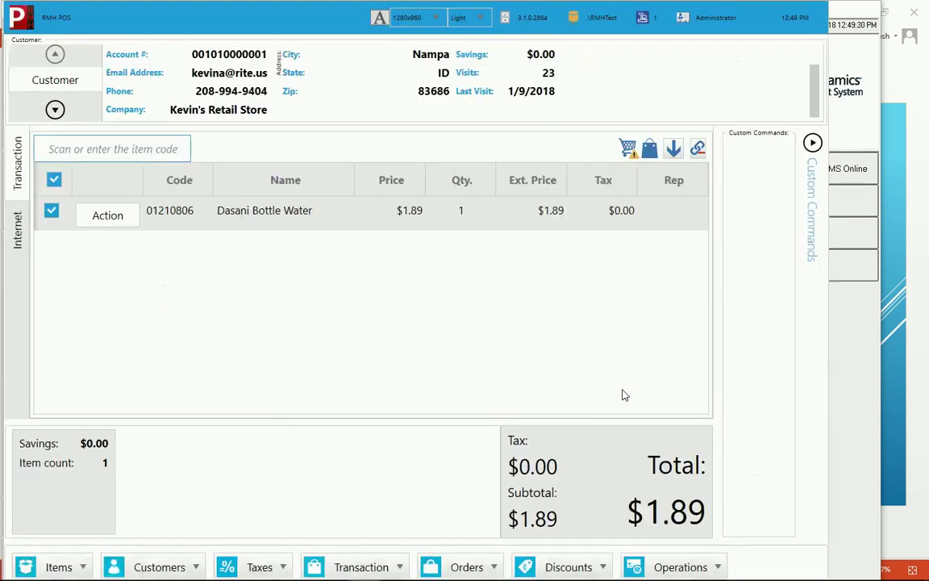
pyautogui.click(134, 570)
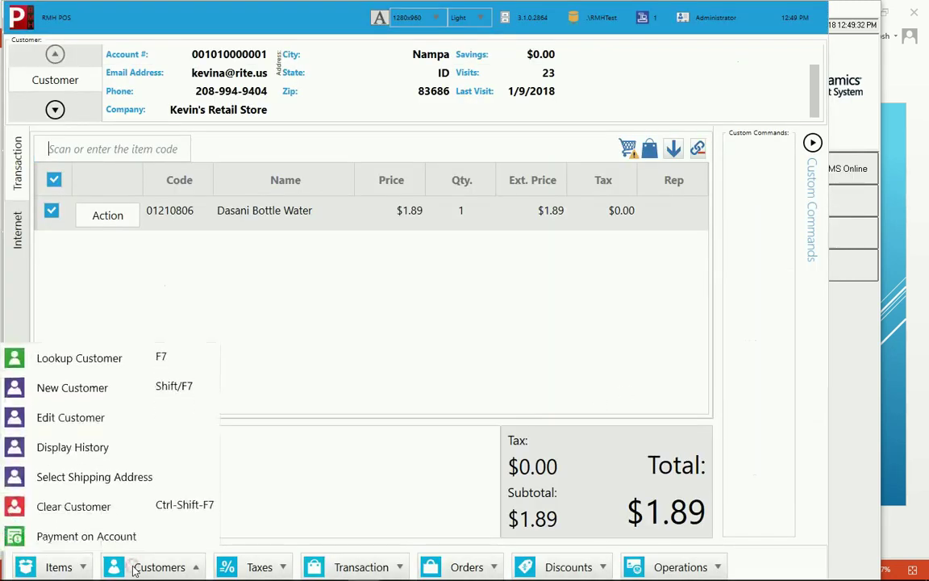
pyautogui.click(103, 452)
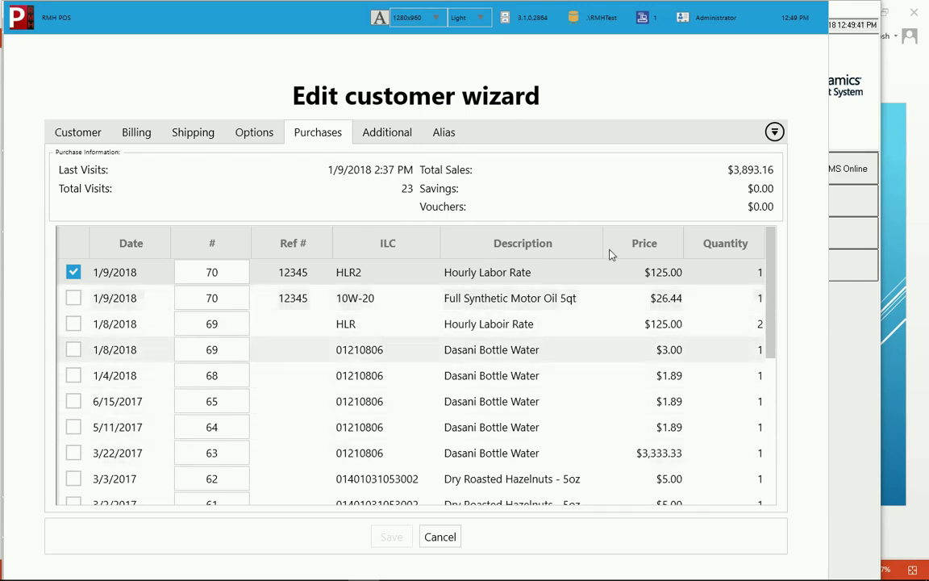
pyautogui.press('Escape')
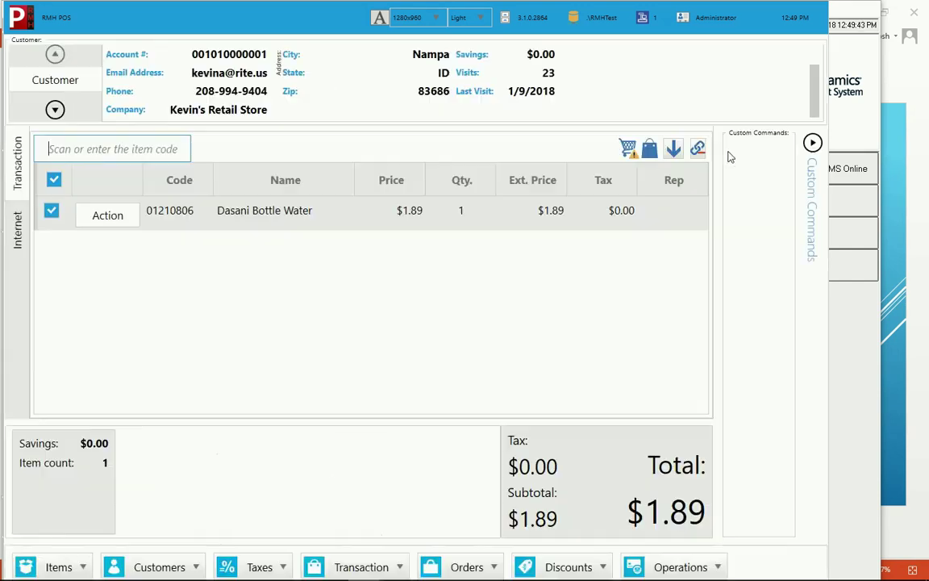
# Switch to Store Operations Manager and generate the Detailed Sales report with all filters removed
pyautogui.hotkey('alt', 'Tab')
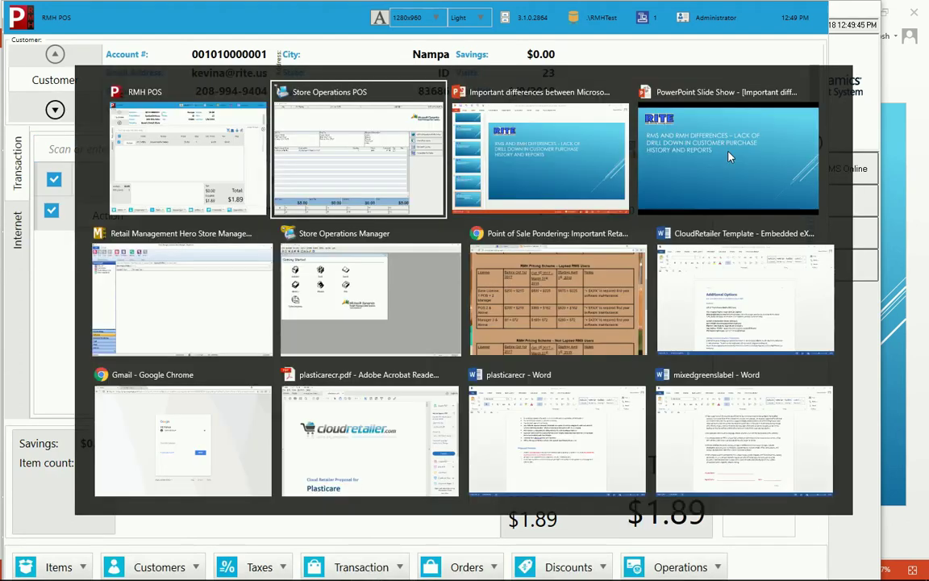
pyautogui.press('Tab')
pyautogui.press('Tab')
pyautogui.press('Tab')
pyautogui.press('Tab')
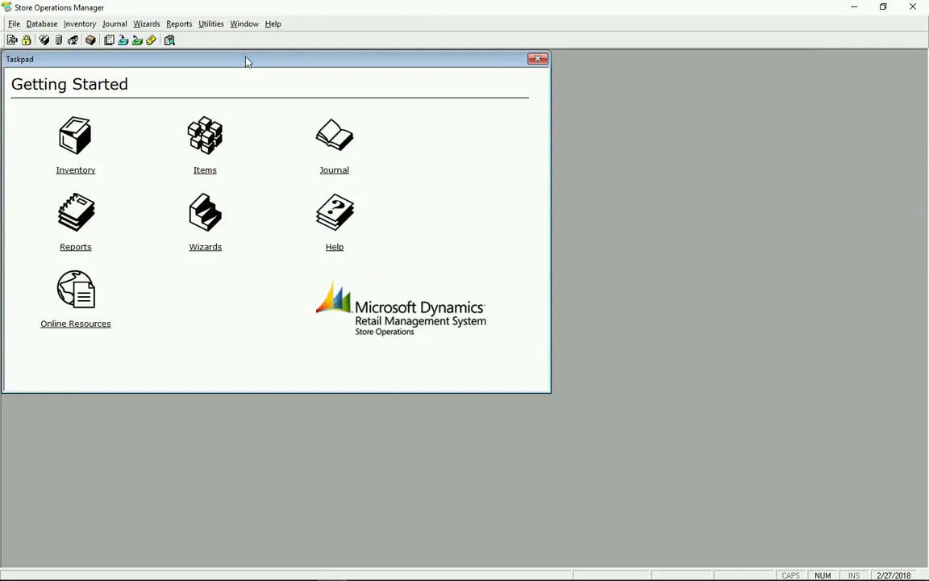
pyautogui.click(180, 24)
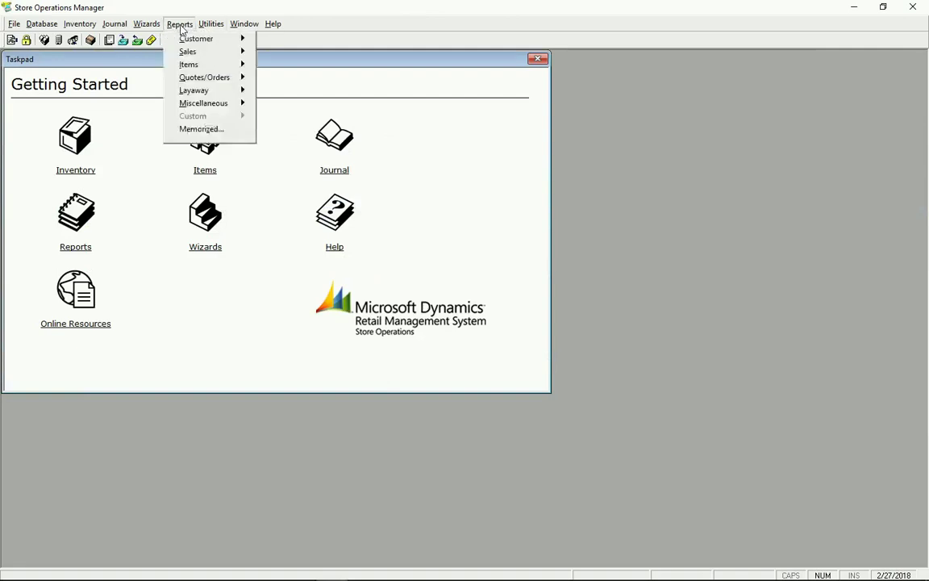
pyautogui.moveTo(198, 68)
pyautogui.moveTo(234, 53)
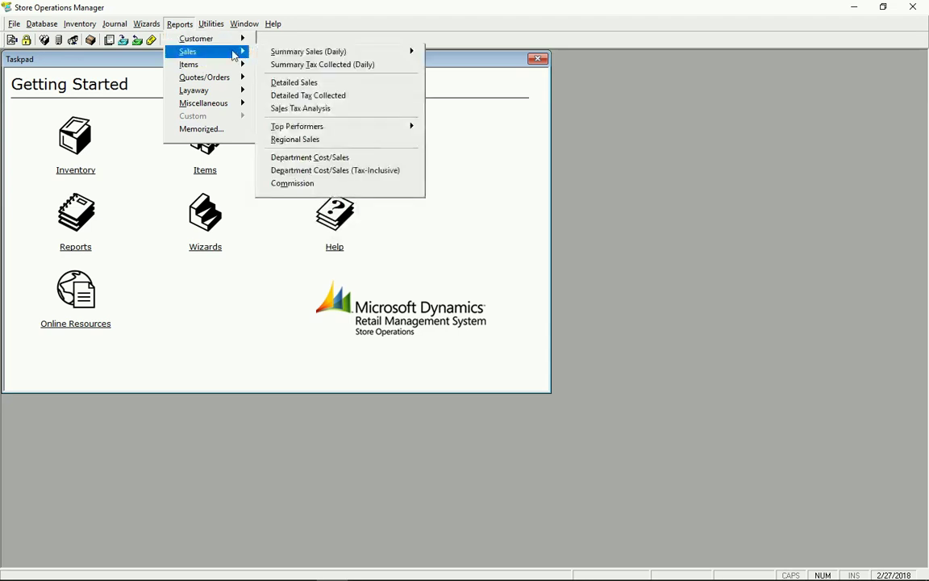
pyautogui.click(313, 83)
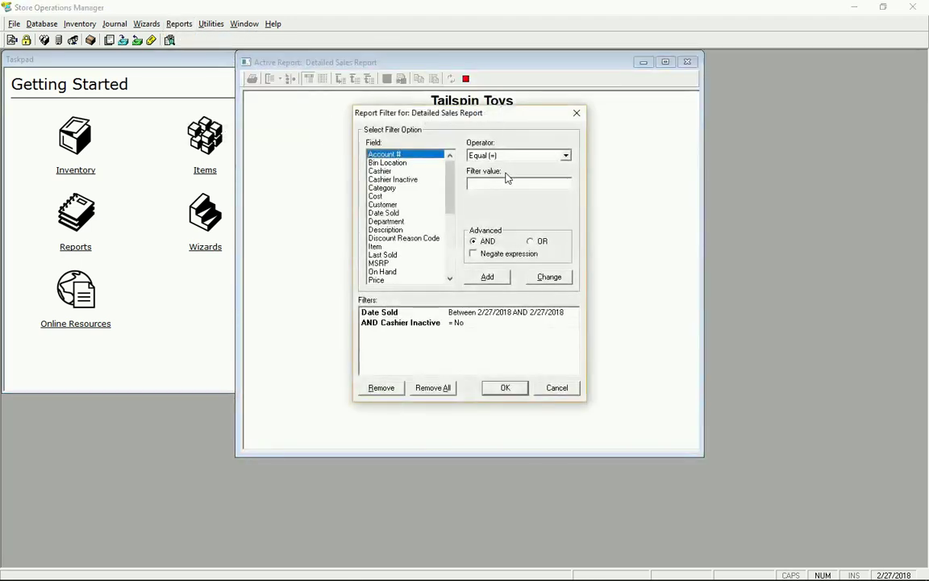
pyautogui.click(434, 389)
pyautogui.click(504, 389)
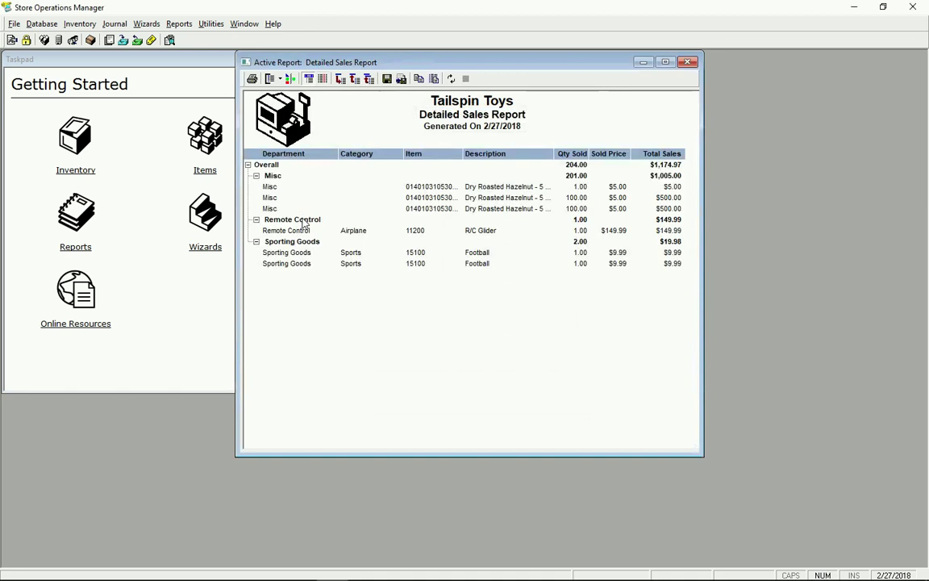
# Drill down from a Dry Roasted Hazelnut row in the report to its item properties, then close them
pyautogui.click(426, 198)
pyautogui.doubleClick(426, 200)
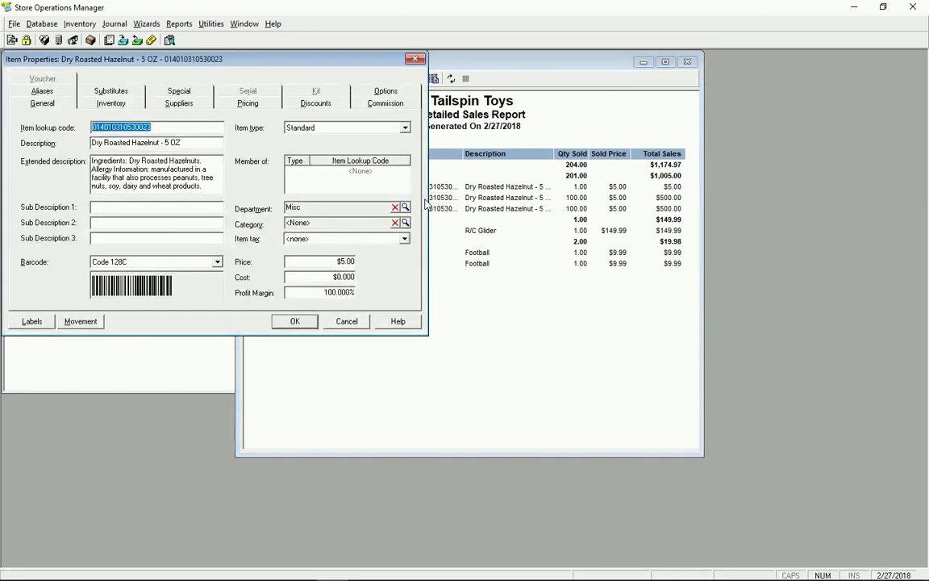
pyautogui.click(347, 323)
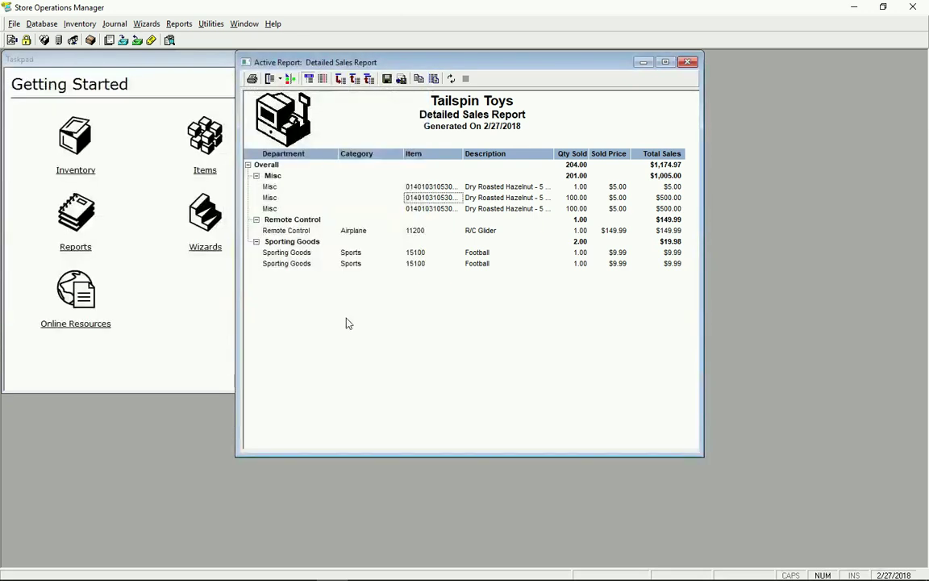
# Switch to Retail Management Hero Store Manager and open the standard Detailed Sales report's filter settings
pyautogui.hotkey('alt', 'Tab')
pyautogui.hotkey('alt', 'Tab')
pyautogui.hotkey('alt', 'Tab')
pyautogui.hotkey('alt', 'Tab')
pyautogui.hotkey('alt', 'Tab')
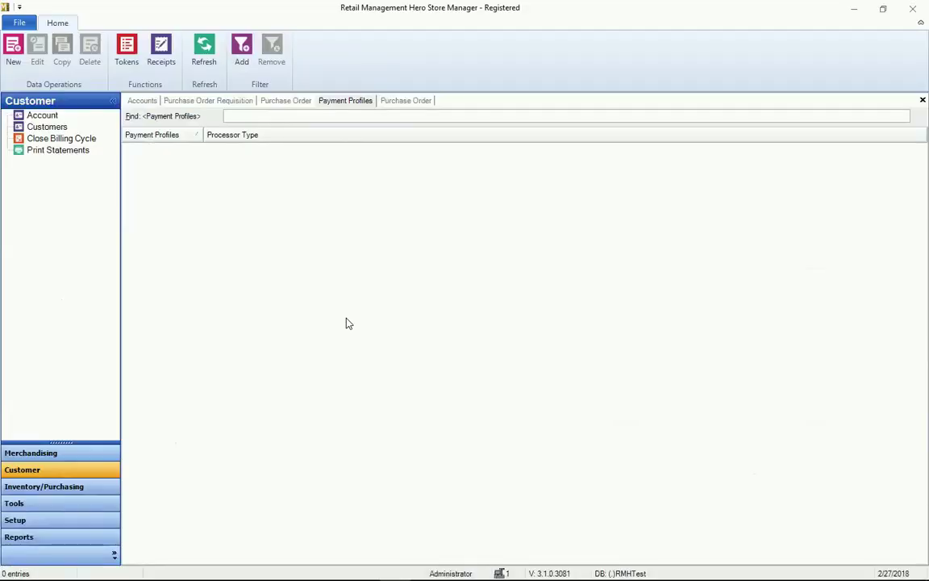
pyautogui.click(9, 539)
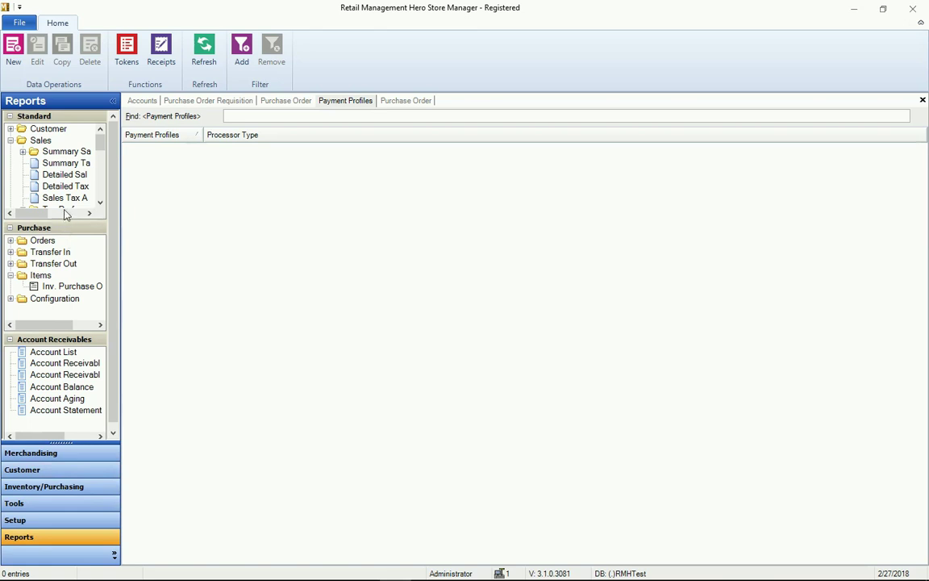
pyautogui.doubleClick(68, 175)
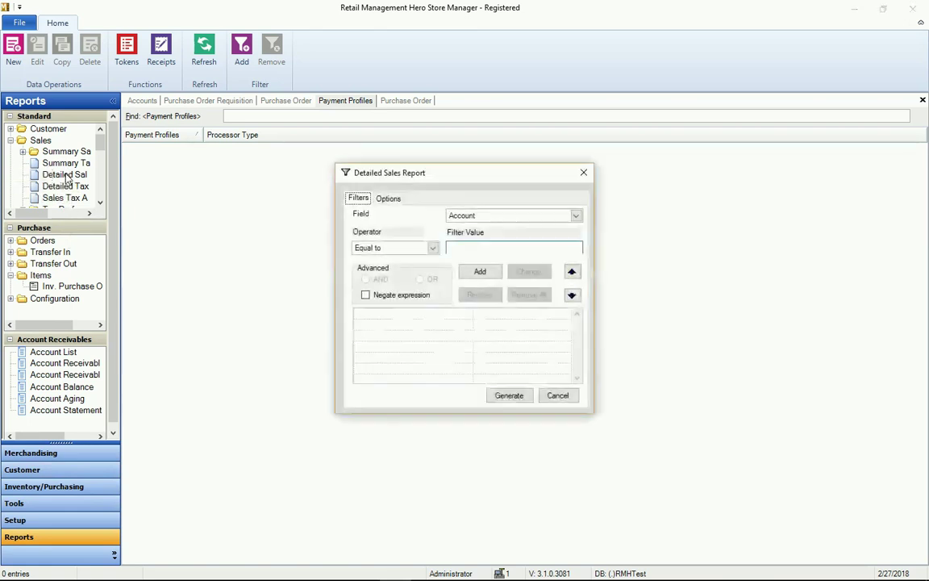
# Generate the Detailed Sales report with the filter Account Not equal to 1, examine its detail rows and close it
pyautogui.click(433, 248)
pyautogui.click(396, 288)
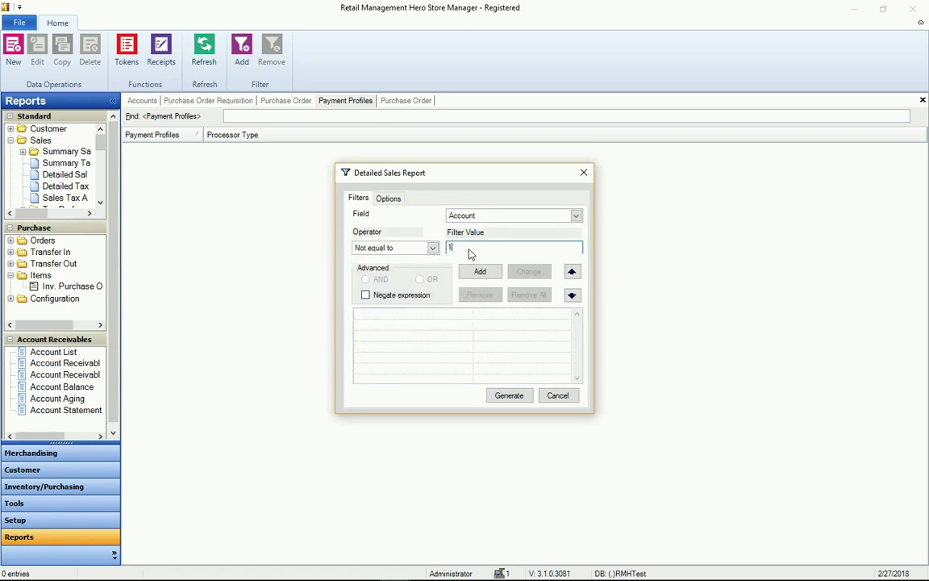
pyautogui.click(484, 274)
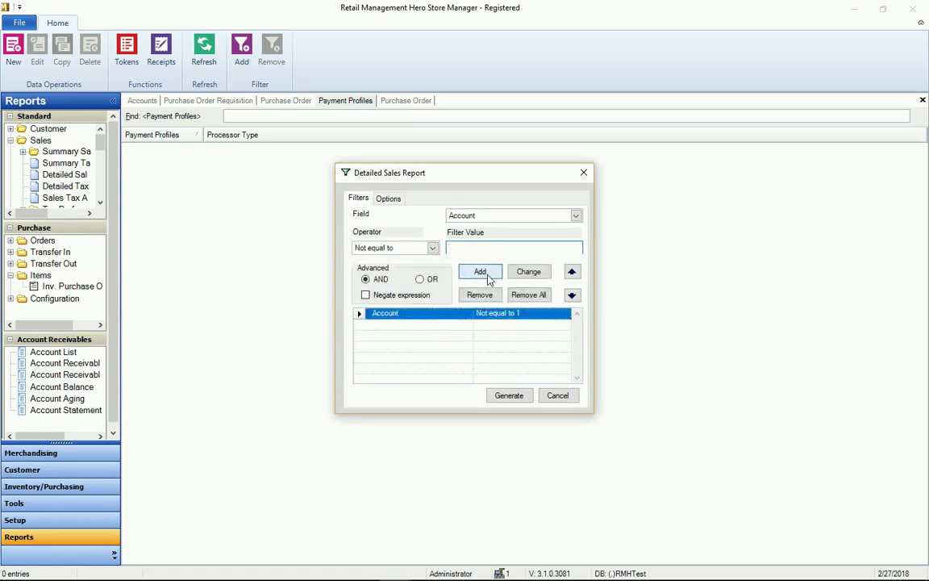
pyautogui.click(508, 396)
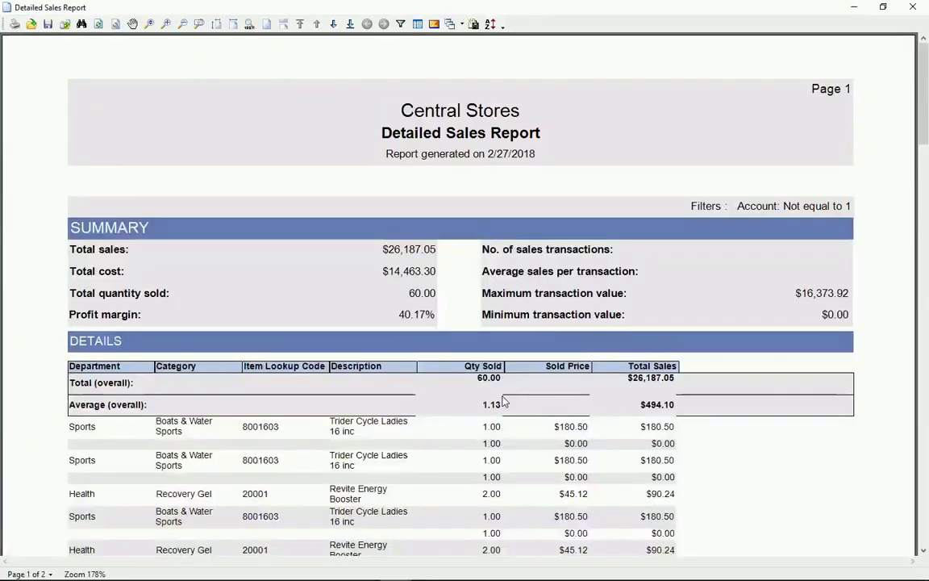
pyautogui.scroll(-5, 239, 446)
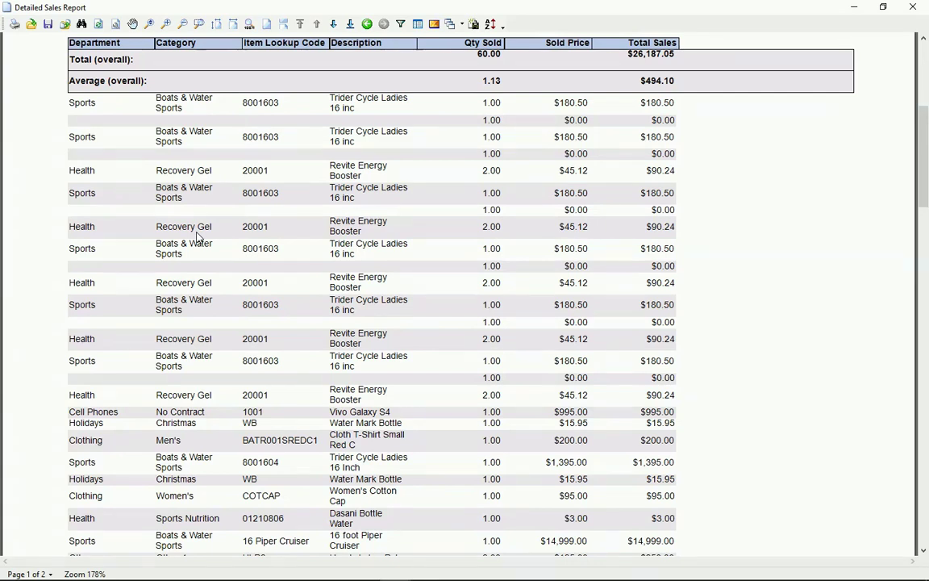
pyautogui.click(915, 8)
# Switch to the PowerPoint slide show and advance to the slide on the PO creation process and PO window
pyautogui.hotkey('alt', 'Tab')
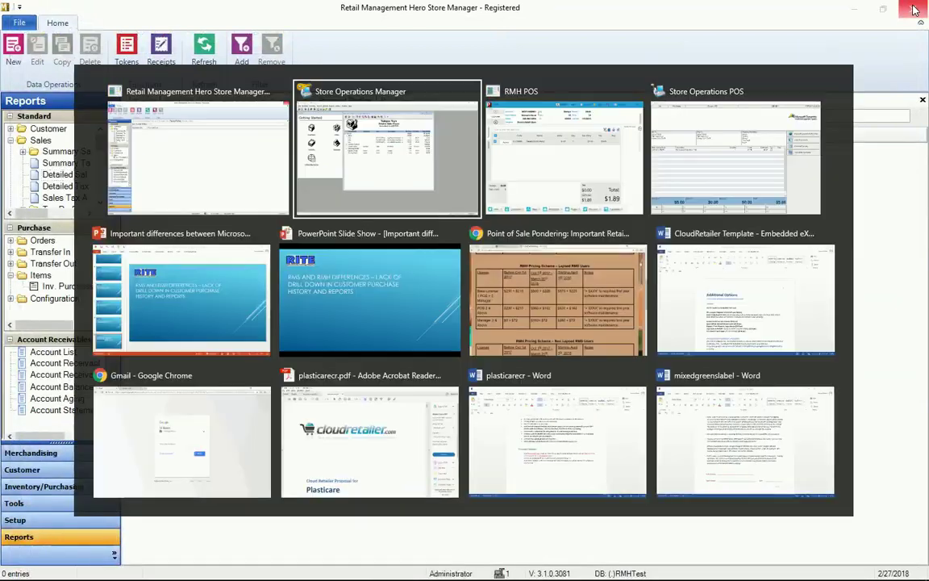
pyautogui.hotkey('alt', 'Tab')
pyautogui.hotkey('alt', 'Tab')
pyautogui.hotkey('alt', 'Tab')
pyautogui.hotkey('alt', 'Tab')
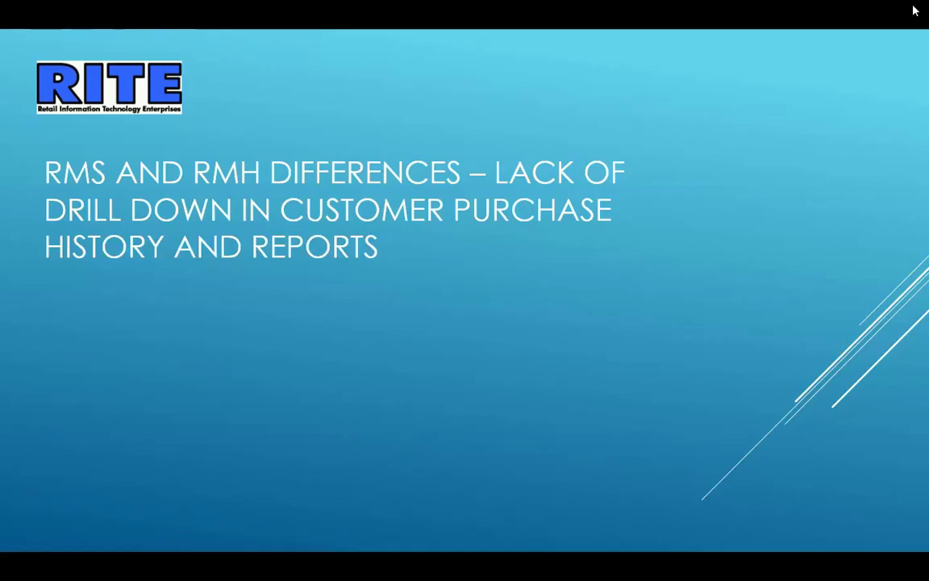
pyautogui.press('Right')
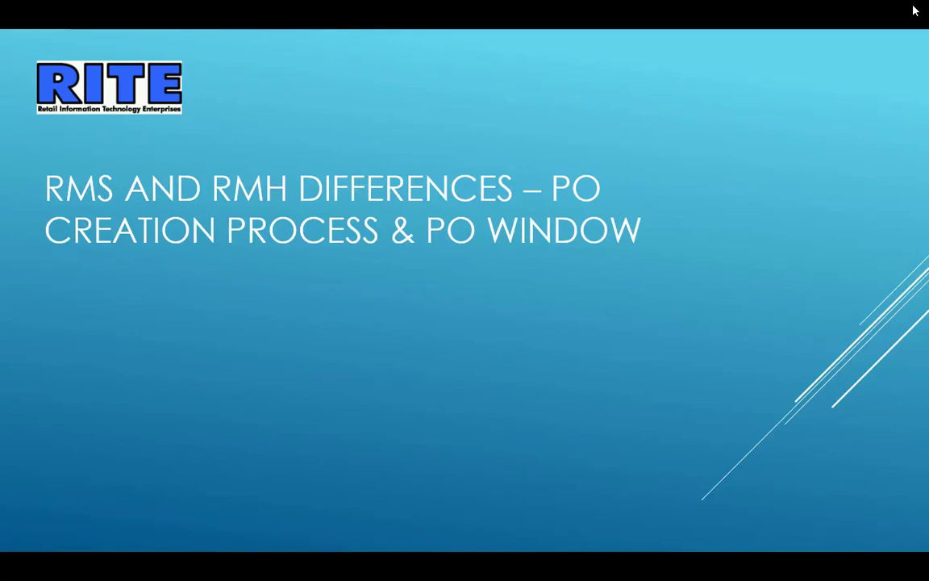
# Switch to Store Operations Manager and close the Detailed Sales report
pyautogui.hotkey('alt', 'Tab')
pyautogui.hotkey('alt', 'Tab')
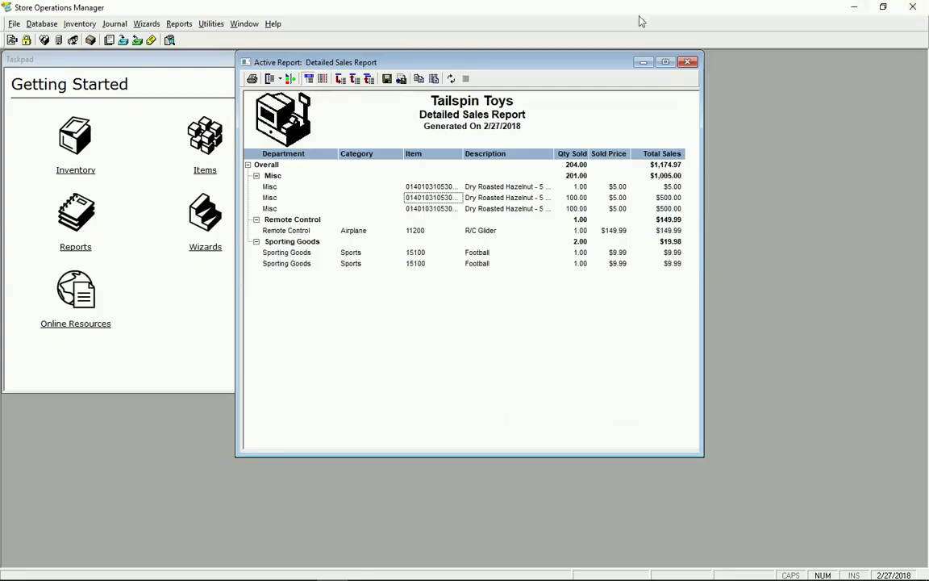
pyautogui.click(689, 62)
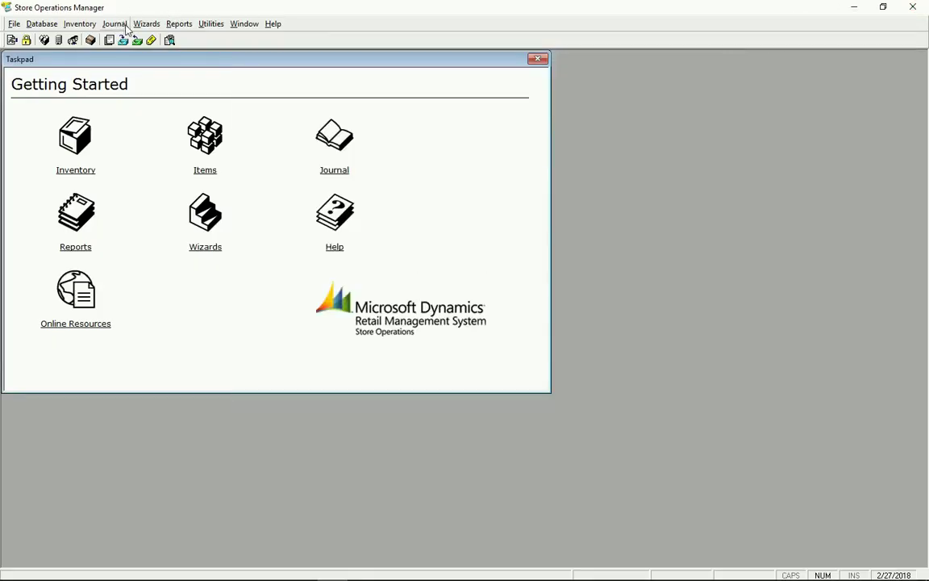
# Open the purchase orders list and examine the options for creating new purchase orders, without creating one
pyautogui.click(80, 24)
pyautogui.click(104, 71)
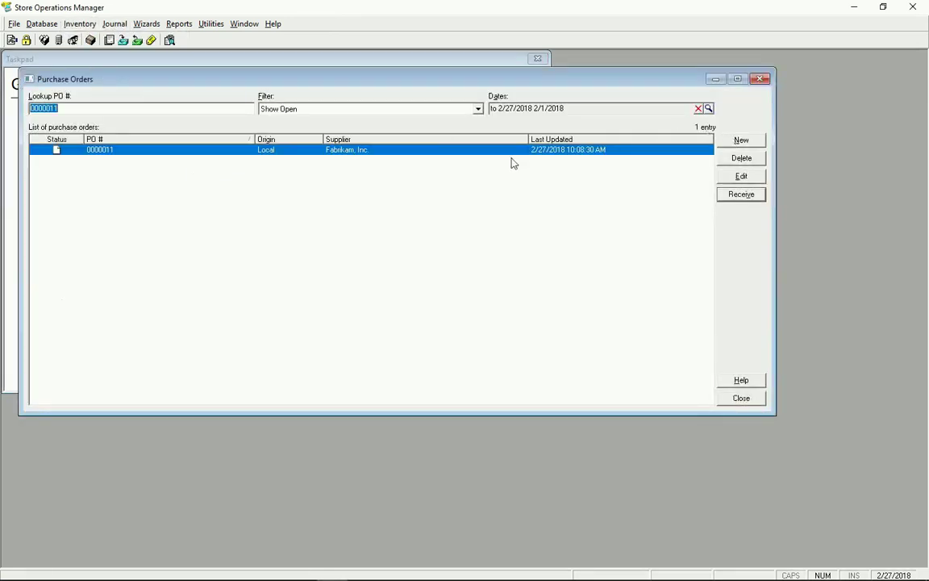
pyautogui.hotkey('alt', 'n')
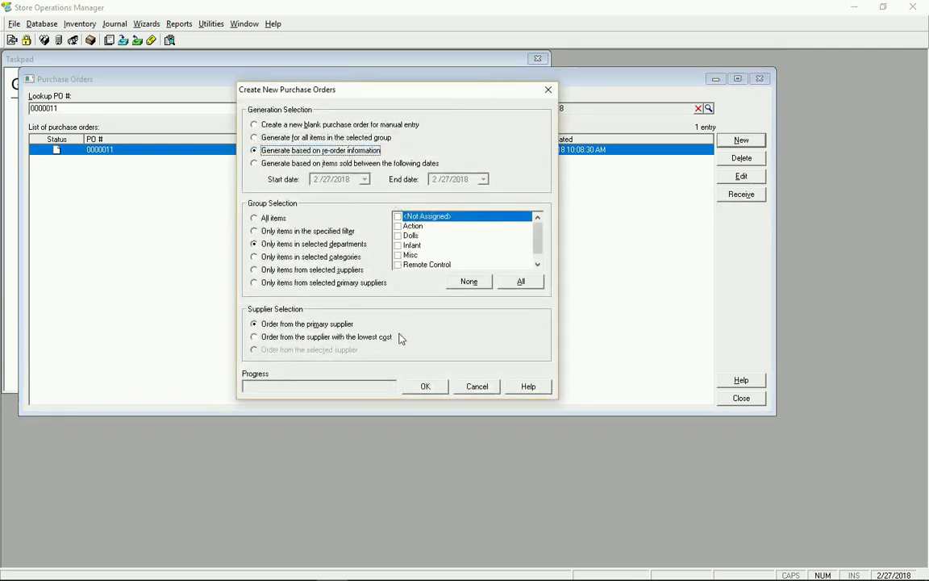
pyautogui.click(477, 386)
# Switch to Retail Management Hero Store Manager, open the purchase orders list and examine a blank new purchase order, closing it without saving
pyautogui.hotkey('alt', 'Tab')
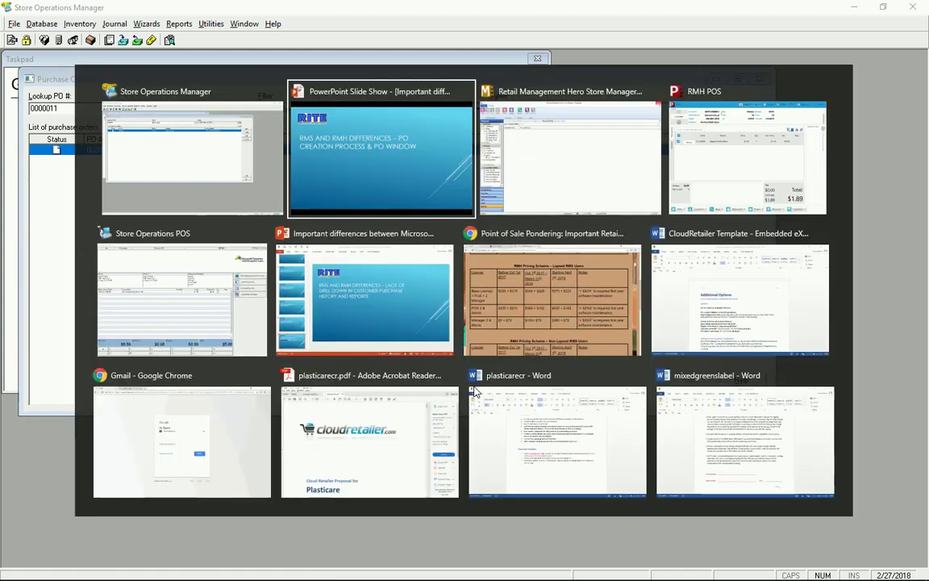
pyautogui.hotkey('alt', 'Tab')
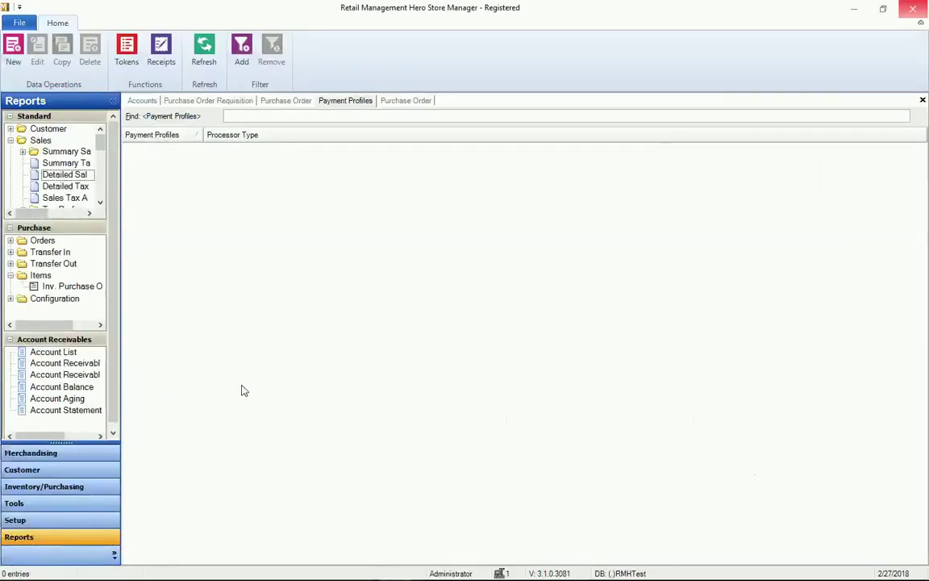
pyautogui.click(43, 486)
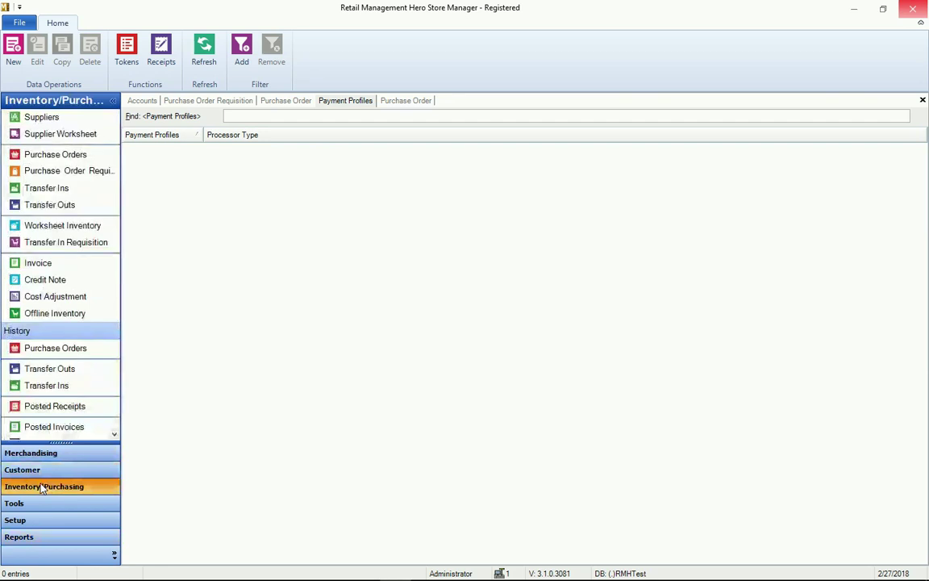
pyautogui.click(68, 154)
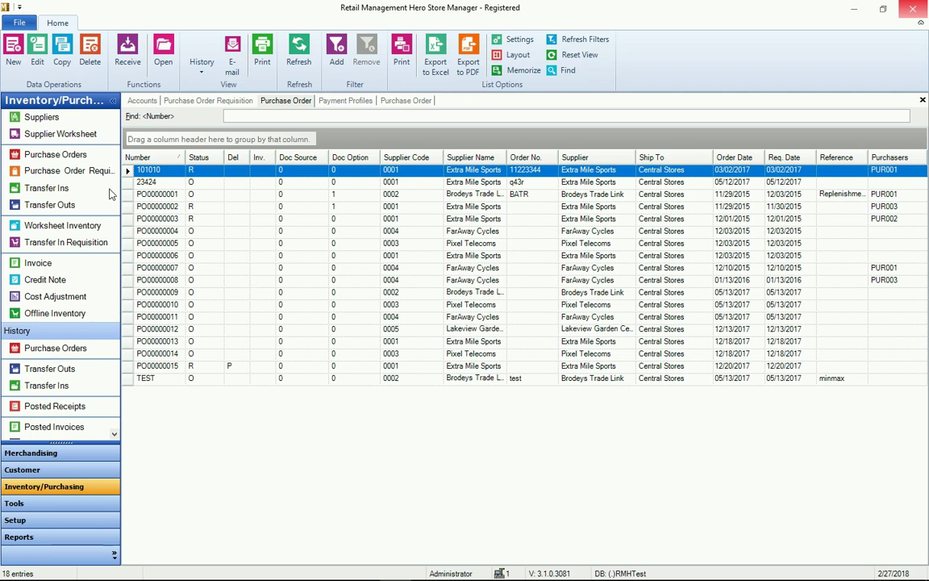
pyautogui.click(13, 64)
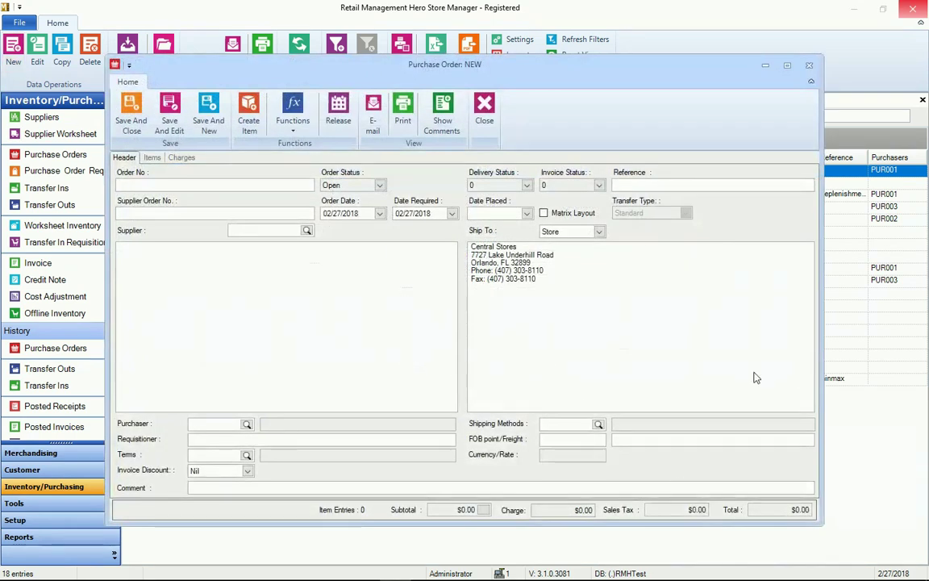
pyautogui.click(809, 66)
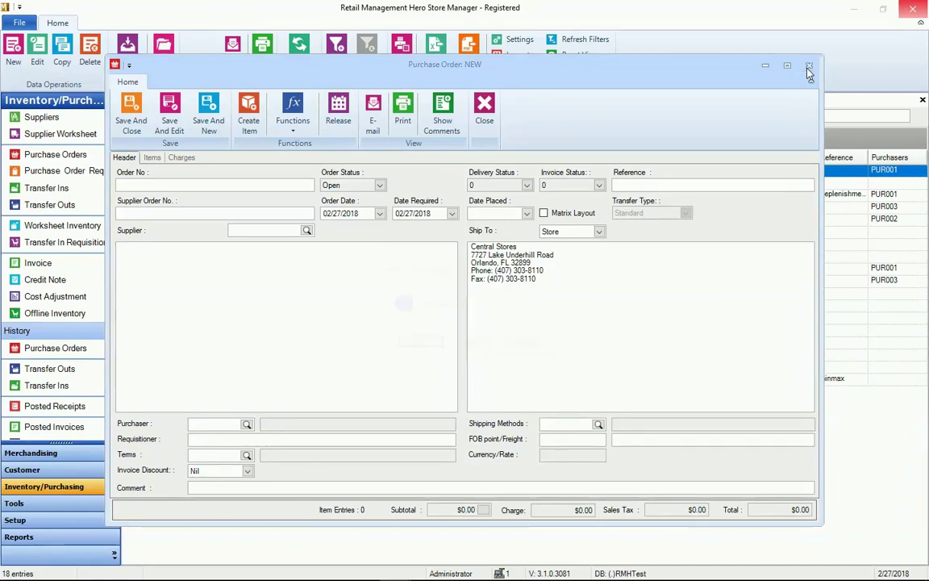
pyautogui.click(472, 343)
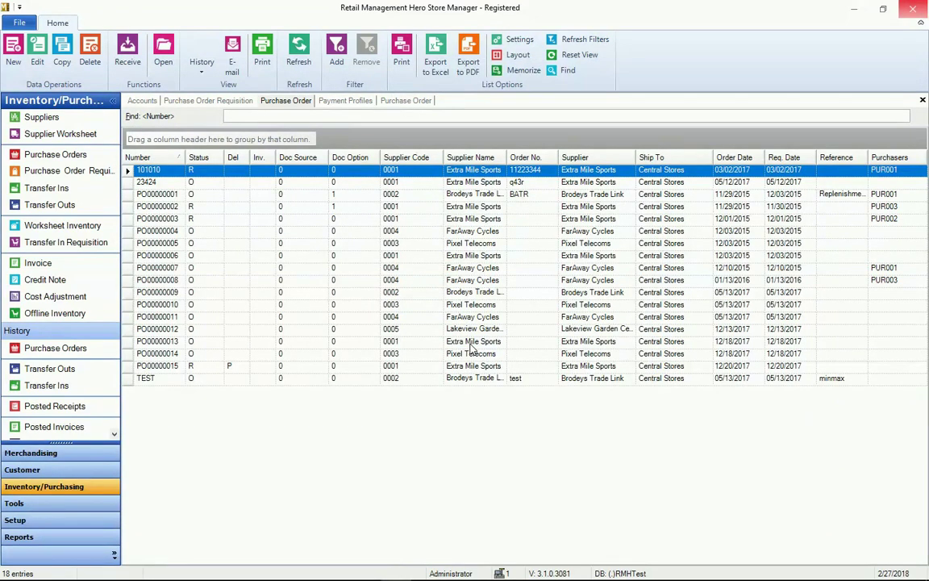
# Open the purchase order requisition and examine the calculation wizard's order methods and selection types, then cancel the wizard
pyautogui.click(28, 174)
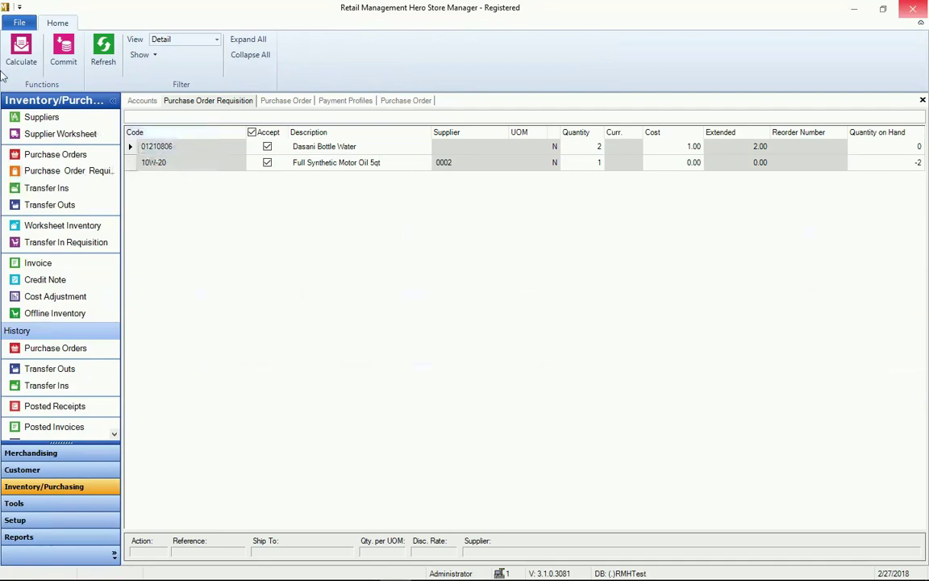
pyautogui.click(21, 50)
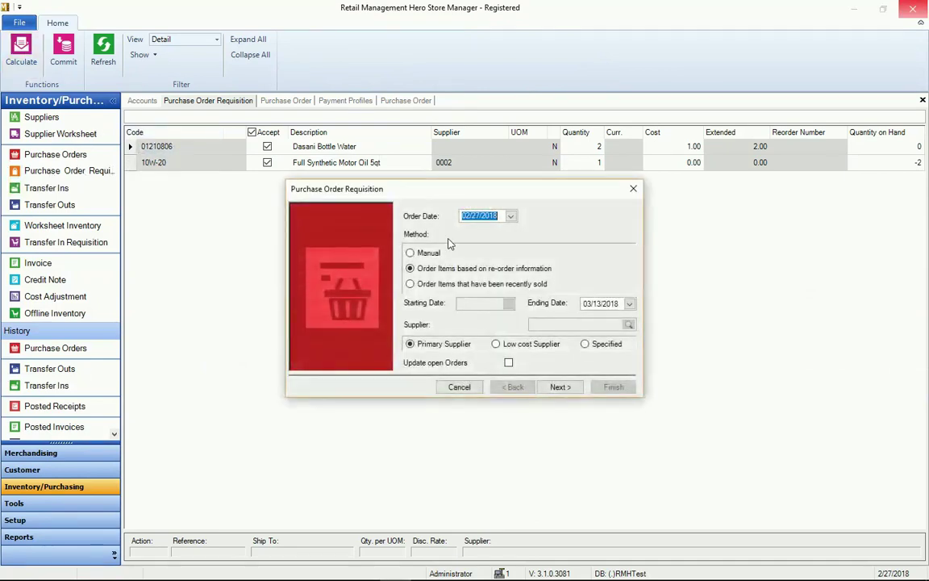
pyautogui.click(561, 387)
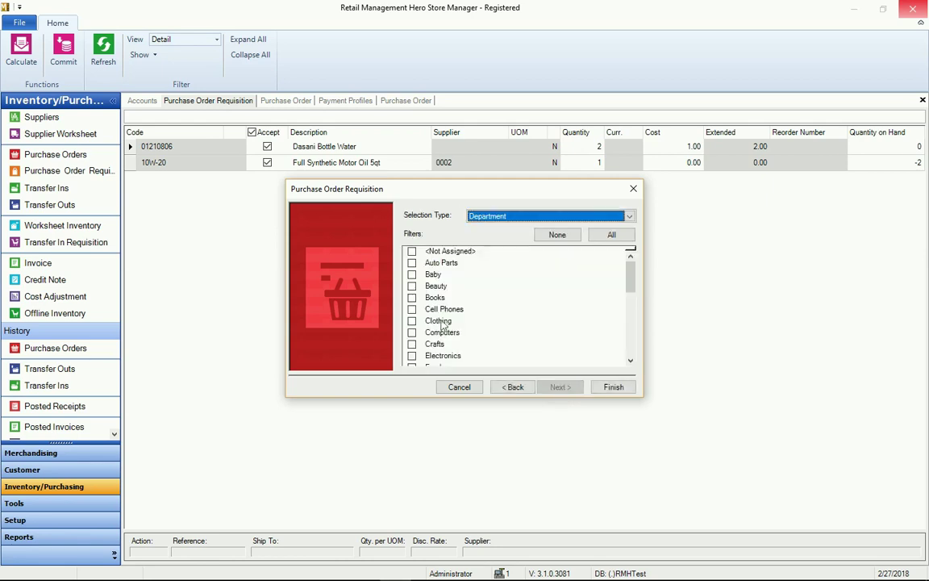
pyautogui.click(629, 216)
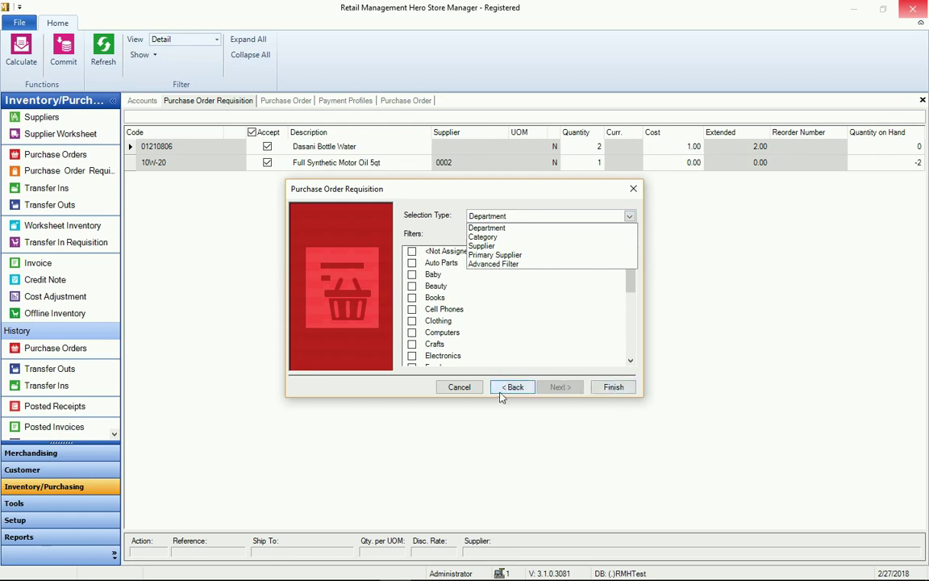
pyautogui.click(447, 389)
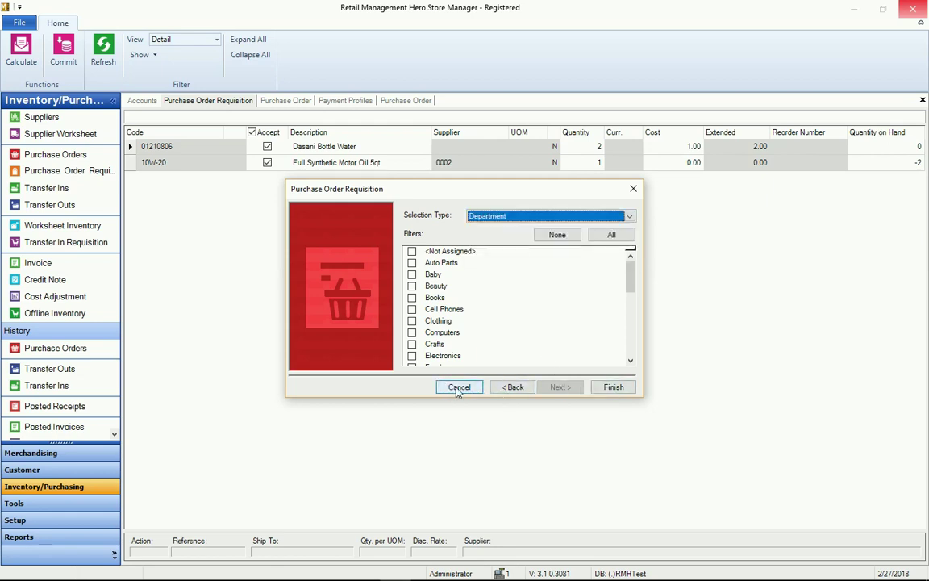
pyautogui.click(458, 388)
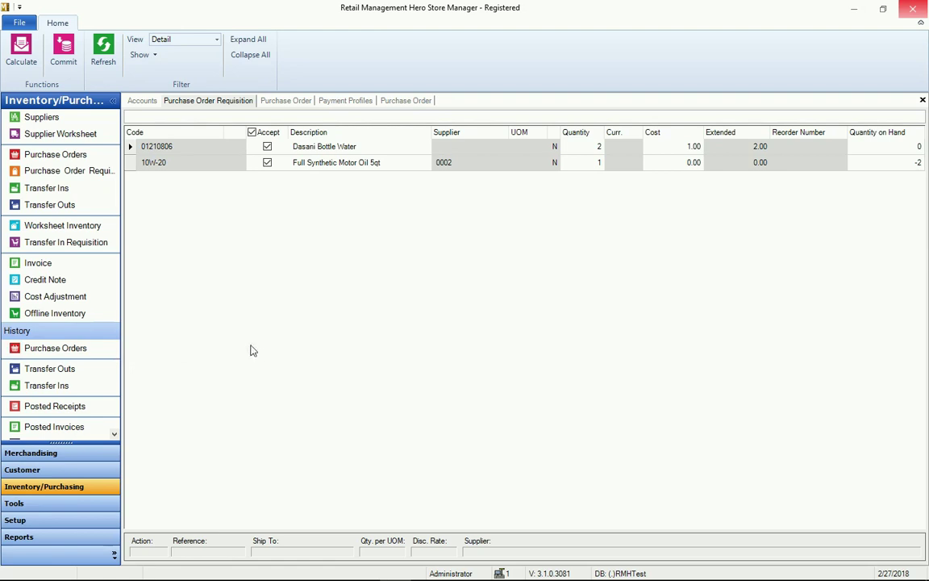
# Generate the Detailed Sales report with the filter Account Not equal to 0
pyautogui.click(16, 537)
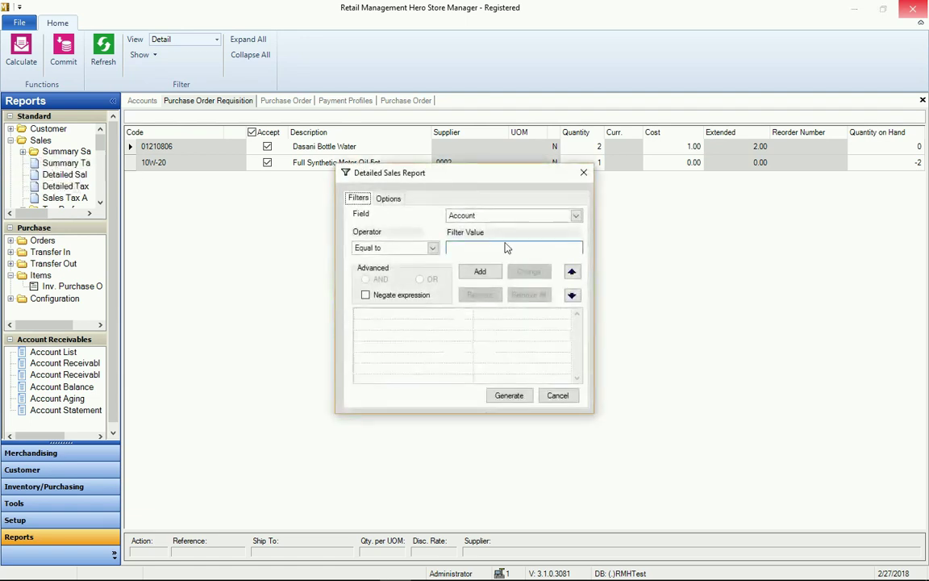
pyautogui.click(434, 249)
pyautogui.click(379, 284)
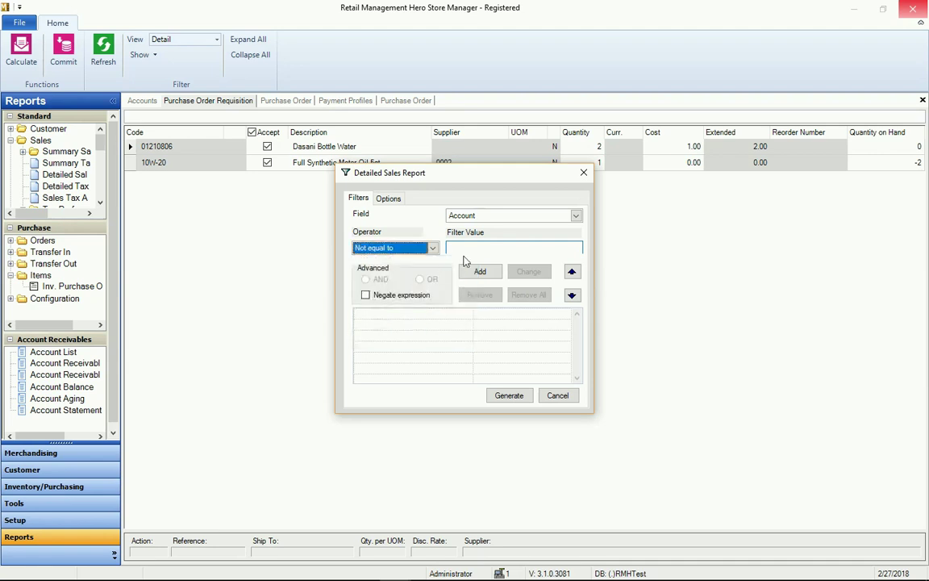
pyautogui.click(465, 251)
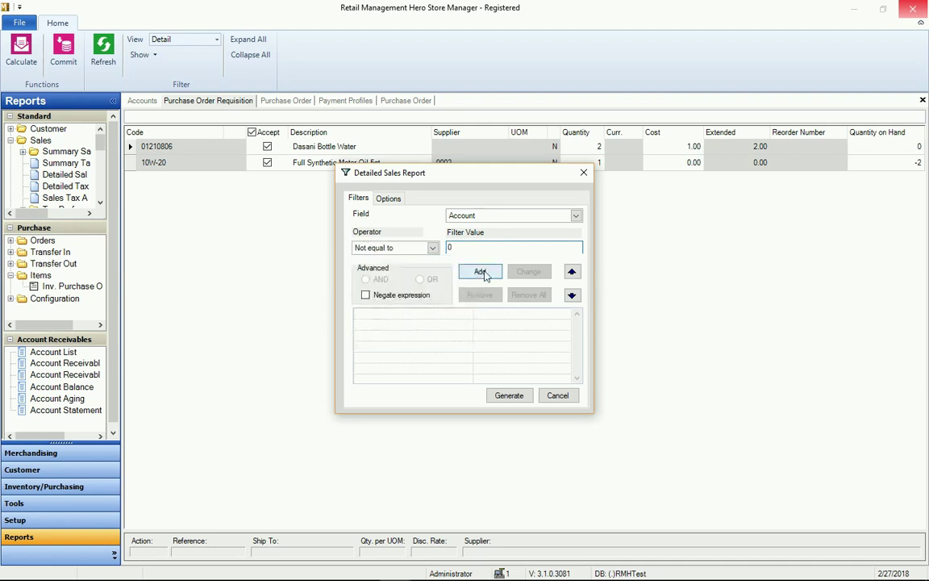
pyautogui.click(480, 272)
pyautogui.click(509, 396)
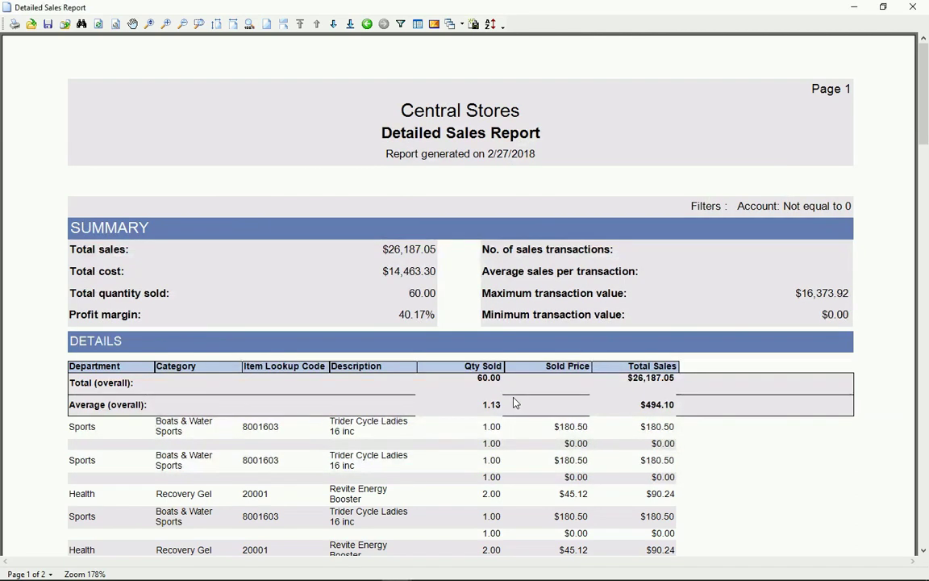
pyautogui.hotkey('alt', 'Tab')
pyautogui.hotkey('alt', 'Tab')
pyautogui.hotkey('alt', 'Tab')
pyautogui.hotkey('alt', 'Tab')
pyautogui.hotkey('alt', 'Tab')
pyautogui.hotkey('alt', 'Tab')
pyautogui.hotkey('alt', 'Tab')
pyautogui.hotkey('alt', 'Tab')
pyautogui.hotkey('alt', 'Tab')
pyautogui.hotkey('alt', 'Tab')
pyautogui.hotkey('alt', 'Tab')
pyautogui.hotkey('alt', 'Tab')
pyautogui.hotkey('alt', 'Tab')
pyautogui.hotkey('alt', 'Tab')
pyautogui.hotkey('alt', 'Tab')
pyautogui.hotkey('alt', 'Tab')
# Close the Detailed Sales report and switch to the PowerPoint slide show, advancing to the slide on not being able to add products at POS
pyautogui.click(913, 8)
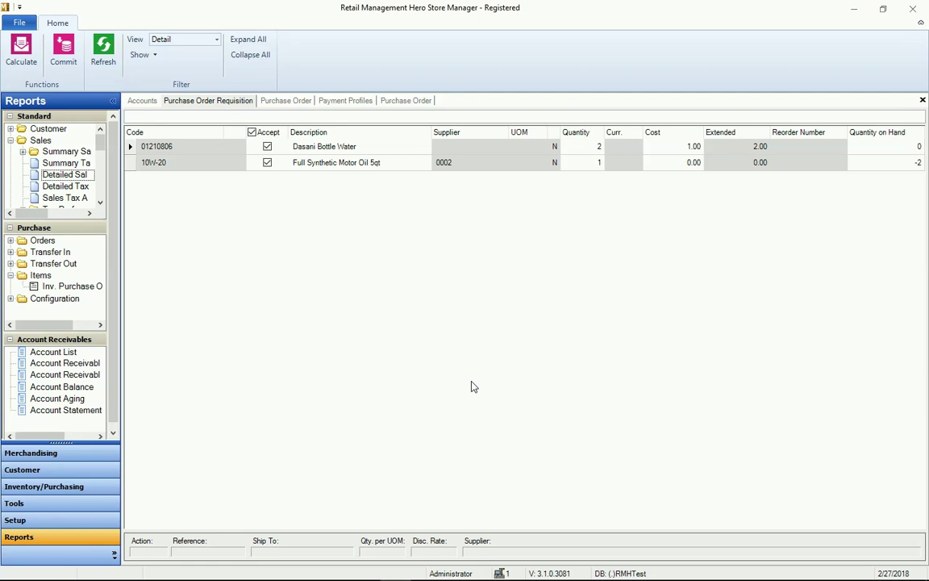
pyautogui.hotkey('alt', 'Tab')
pyautogui.hotkey('alt', 'Tab')
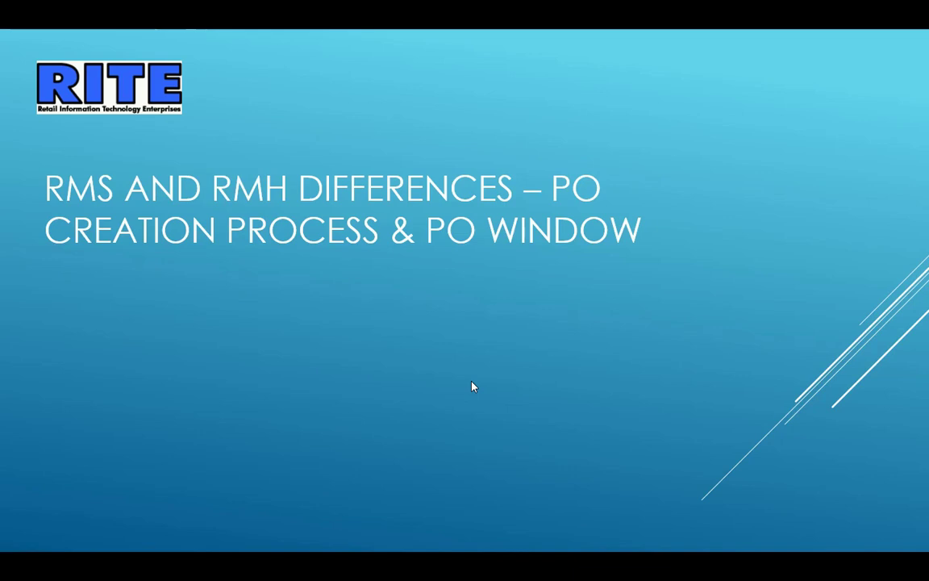
pyautogui.press('Right')
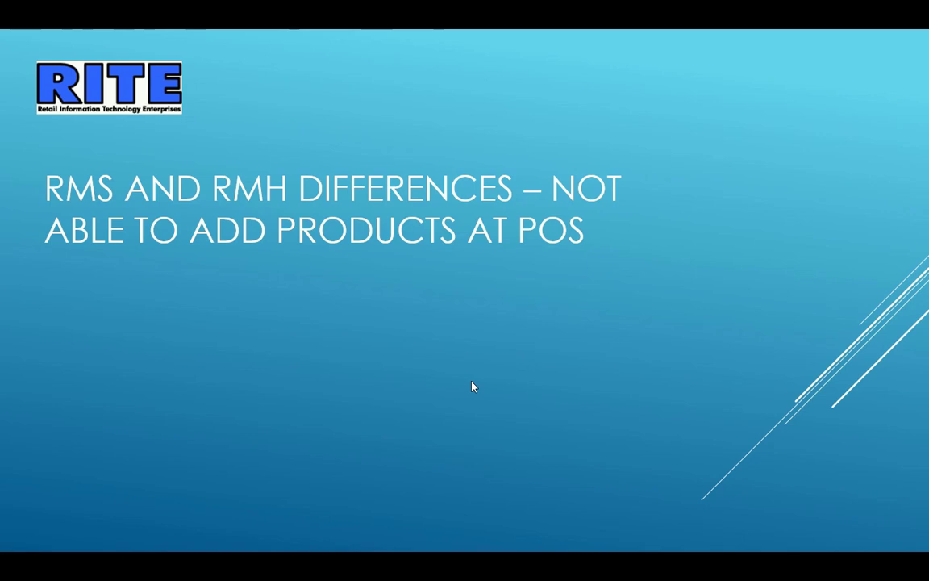
# Switch to Store Operations POS and examine the item types available for creating a new item from the item lookup, without creating one
pyautogui.hotkey('alt', 'Tab')
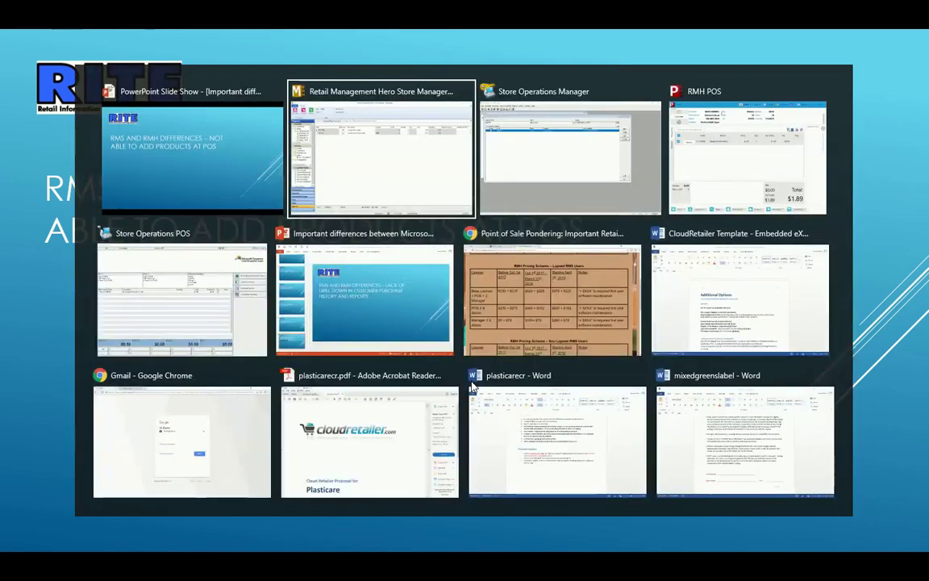
pyautogui.hotkey('alt', 'Tab')
pyautogui.hotkey('alt', 'Tab')
pyautogui.hotkey('alt', 'Tab')
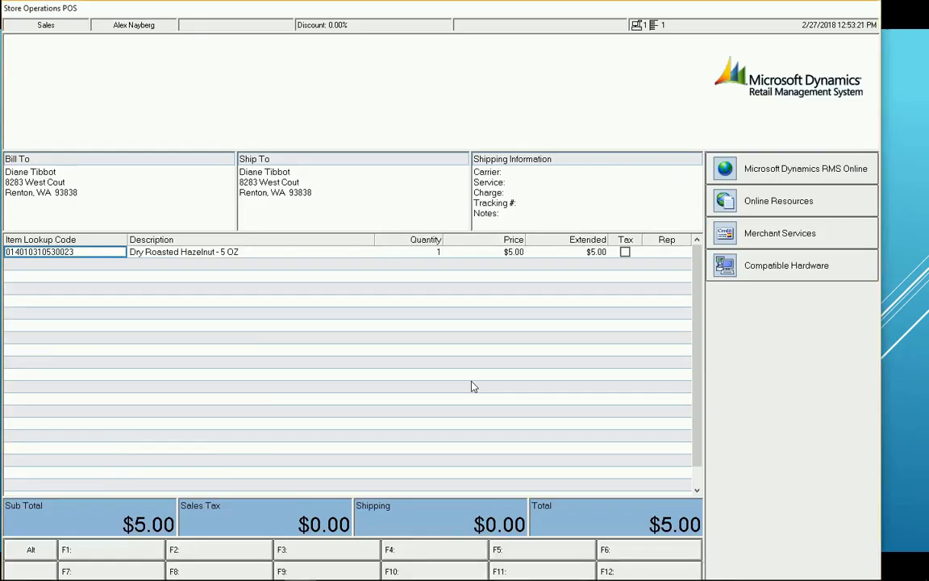
pyautogui.press('alt')
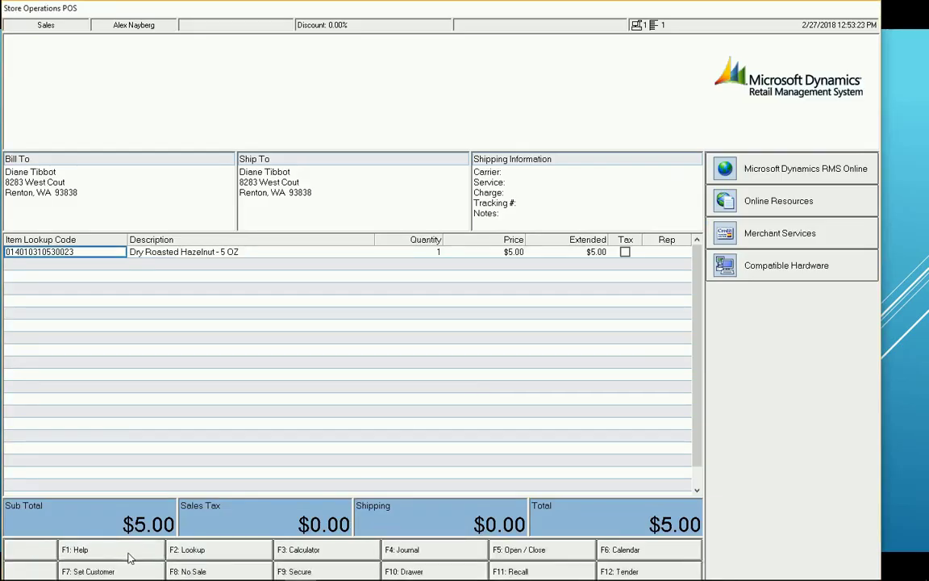
pyautogui.click(187, 552)
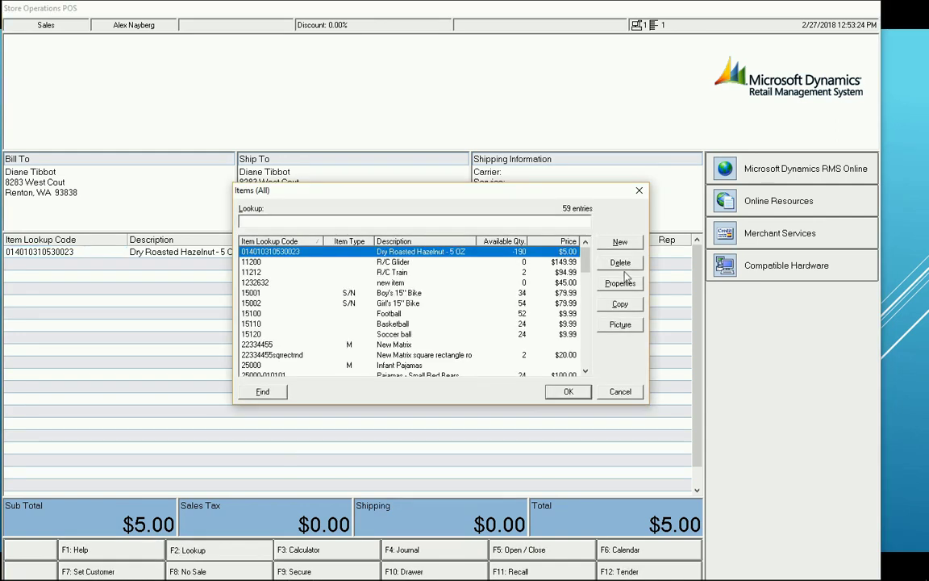
pyautogui.click(619, 241)
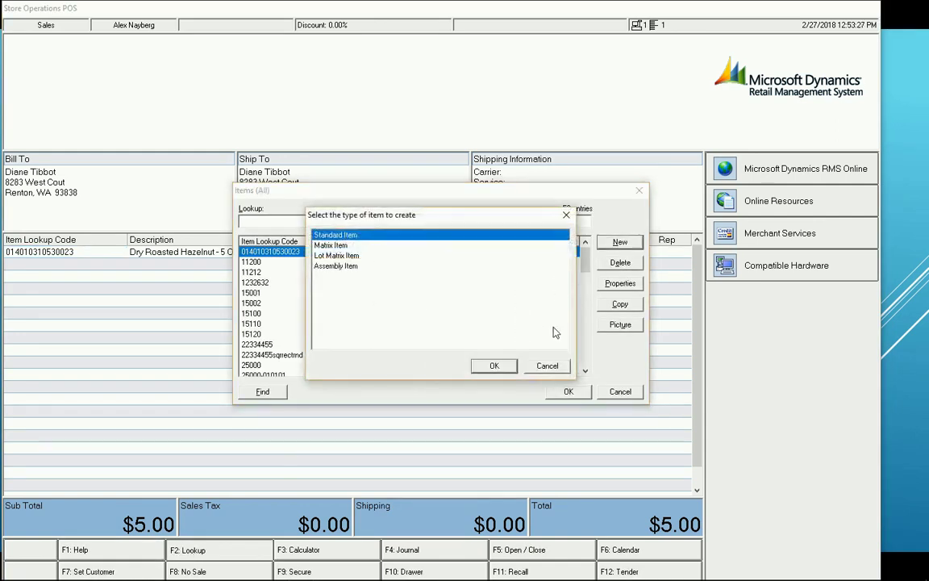
pyautogui.click(548, 366)
pyautogui.click(620, 391)
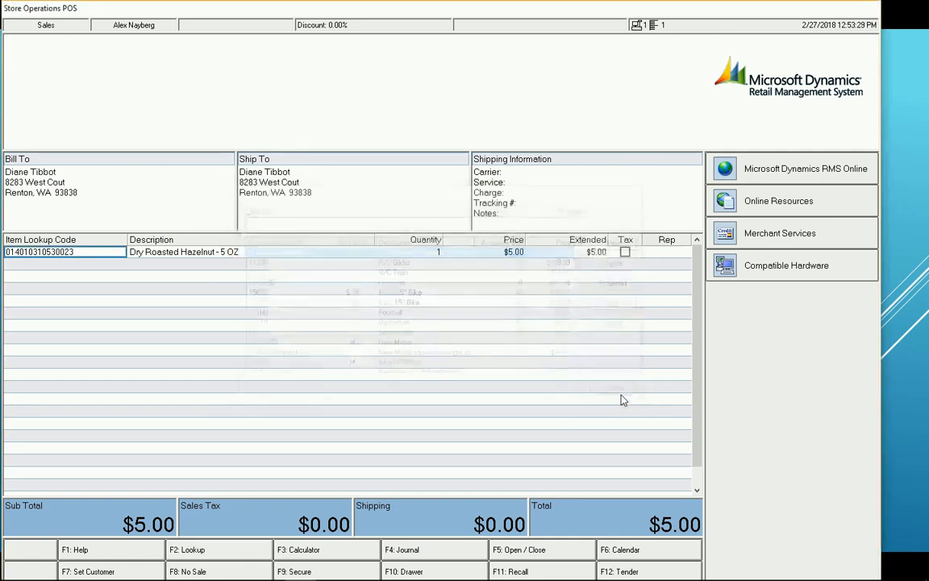
# Switch to RMH POS, examine the Item Lookup screen for options to add a product, and return to the transaction
pyautogui.hotkey('alt', 'Tab')
pyautogui.hotkey('alt', 'Tab')
pyautogui.hotkey('alt', 'Tab')
pyautogui.hotkey('alt', 'Tab')
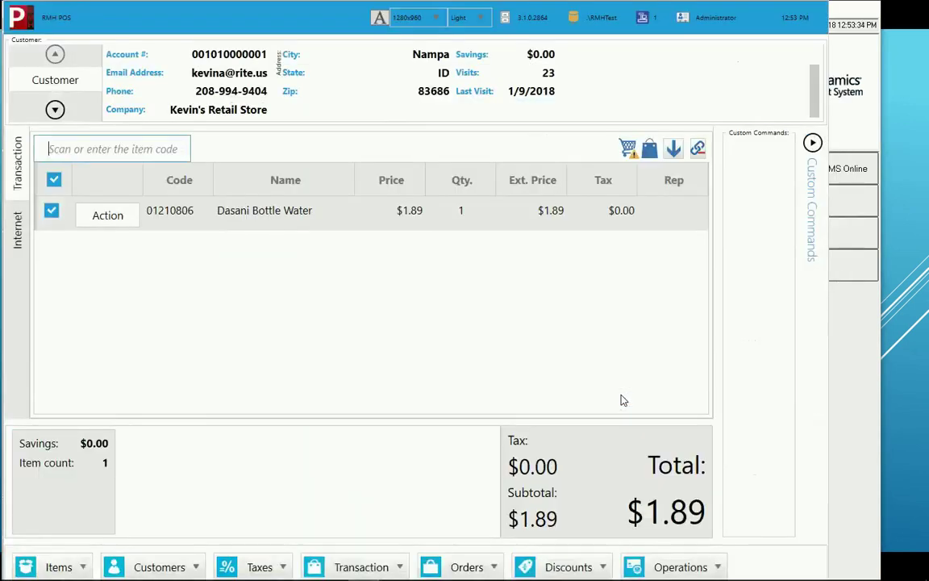
pyautogui.click(58, 567)
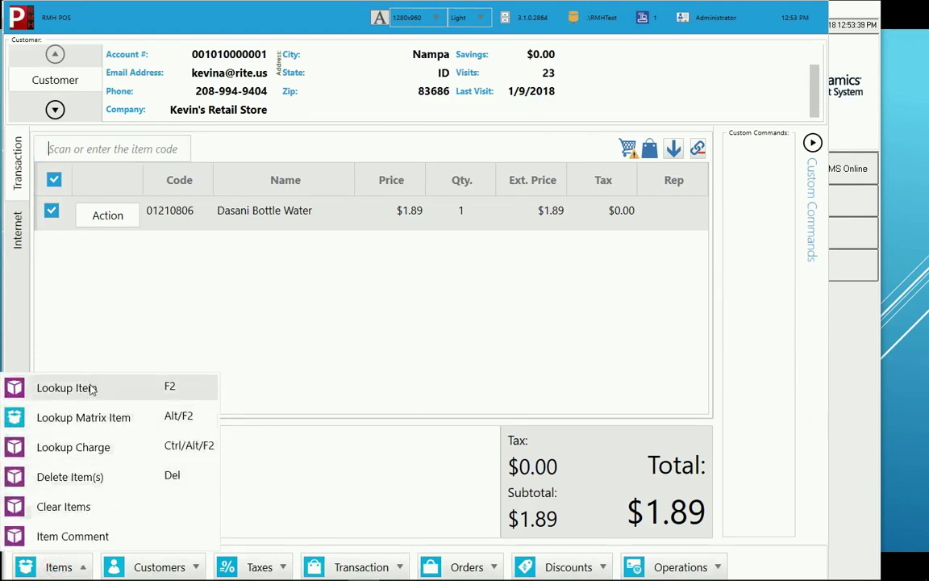
pyautogui.click(91, 388)
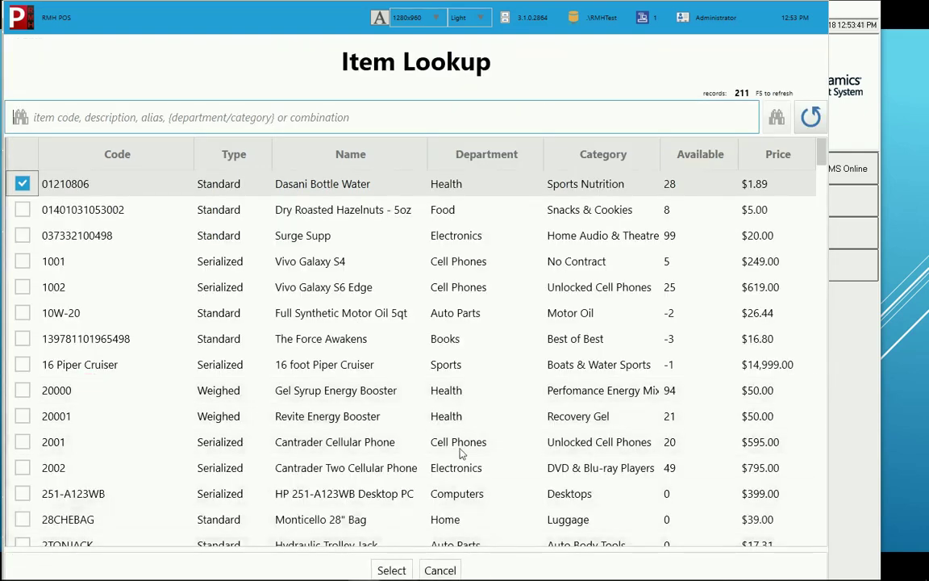
pyautogui.press('Return')
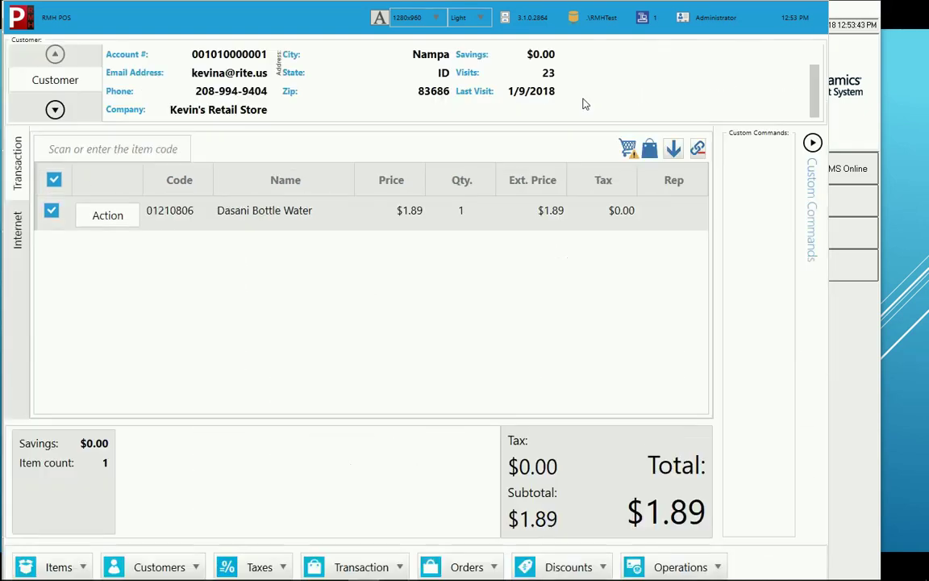
# Switch to the PowerPoint slide show and advance to the slide on integrated processing
pyautogui.hotkey('alt', 'Tab')
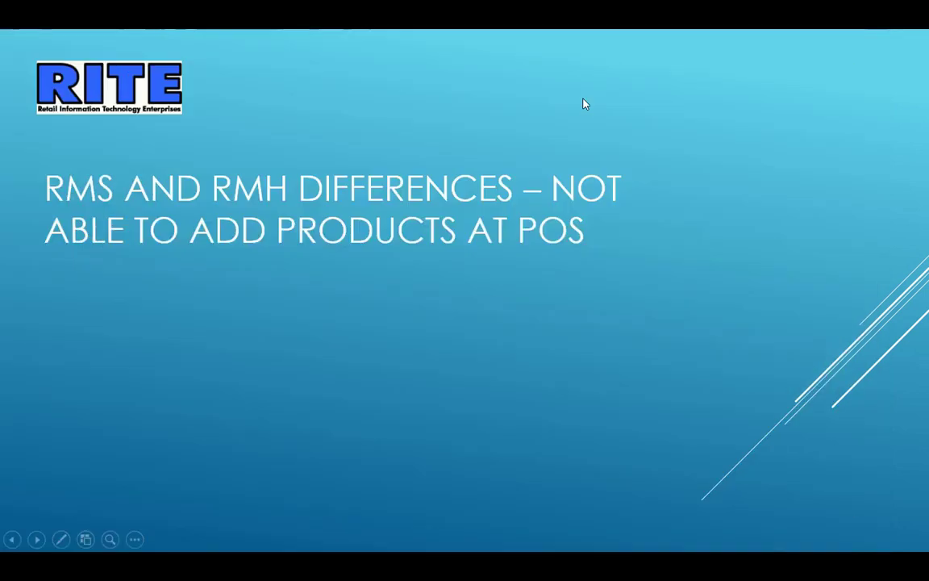
pyautogui.press('Right')
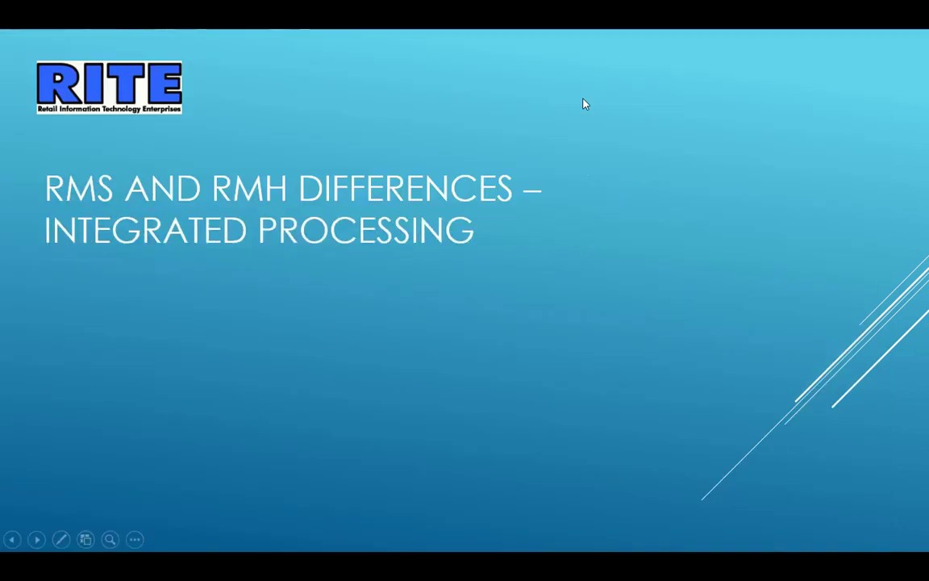